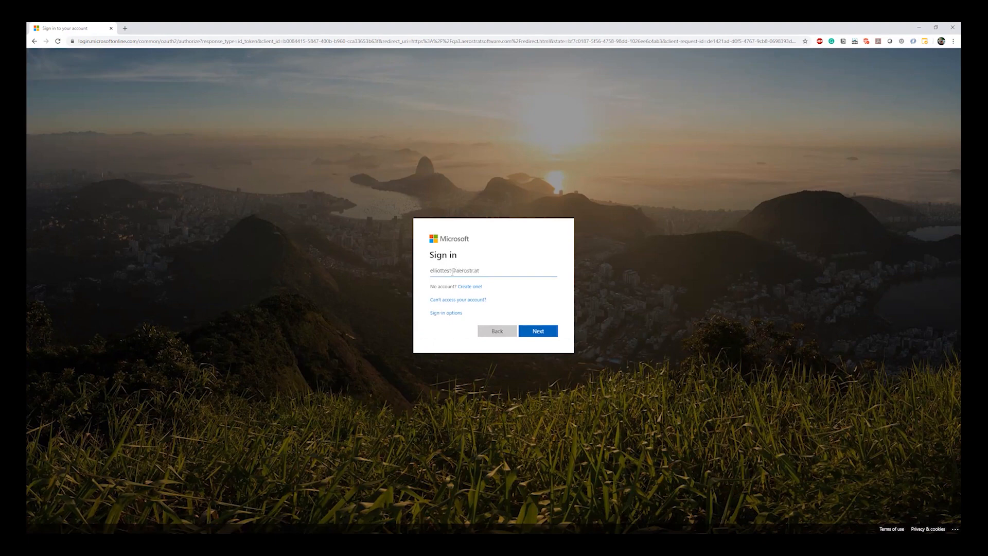
- Sign in to the Microsoft account by submitting the account e-mail and entering the account password
key(Return)
text(********)
key(Return)
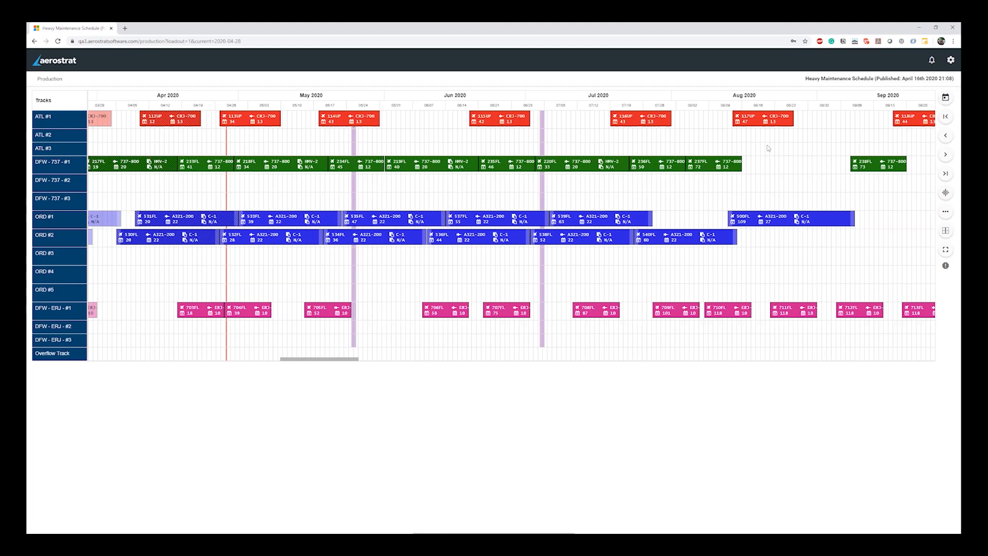
- Page the heavy maintenance schedule forward by one month and by six months, and bring it back six months
drag(806, 78, 953, 78)
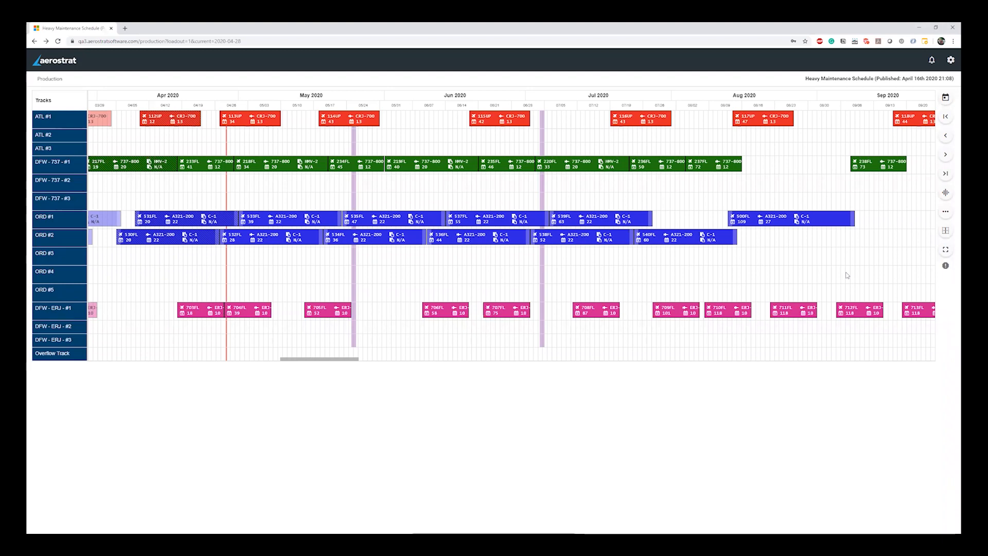
click(945, 155)
click(945, 155)
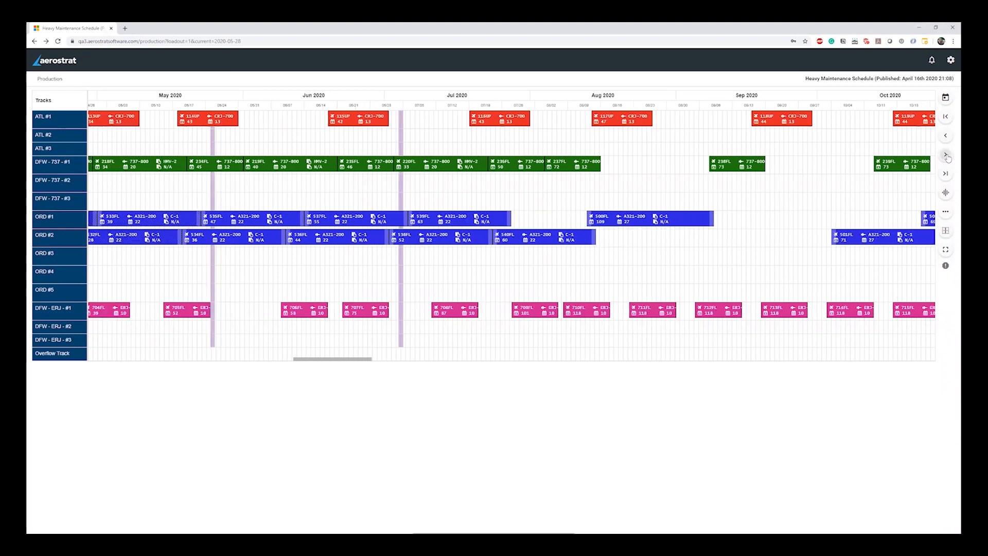
click(946, 175)
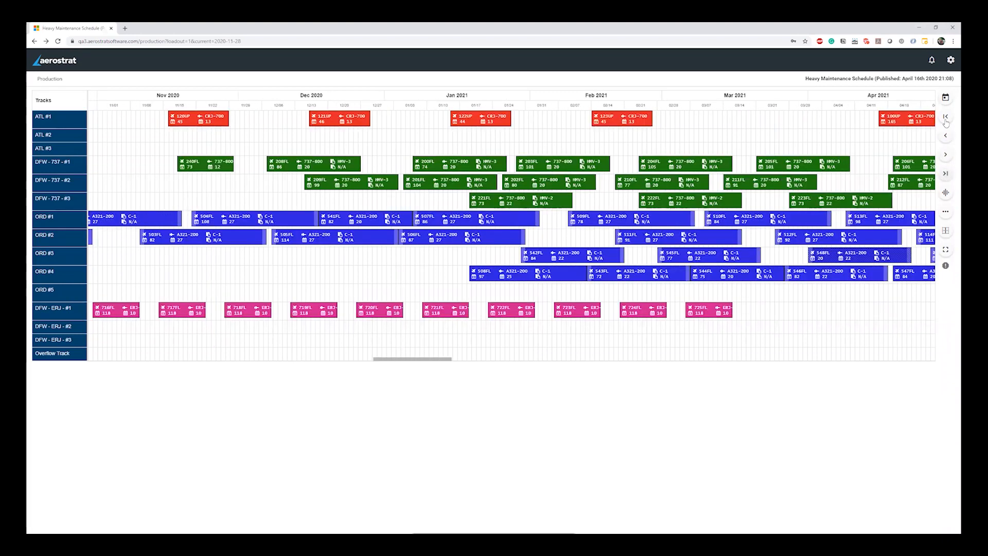
click(945, 119)
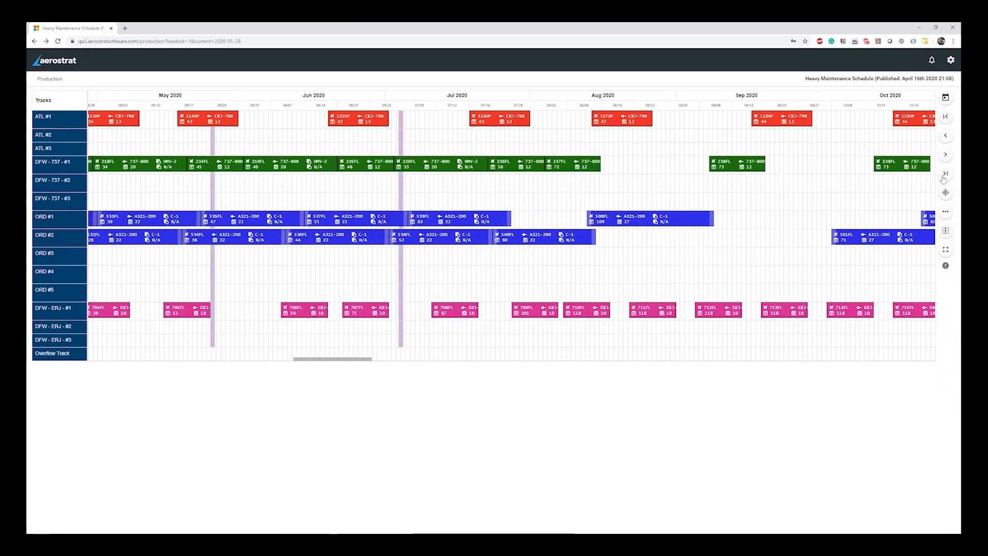
click(946, 118)
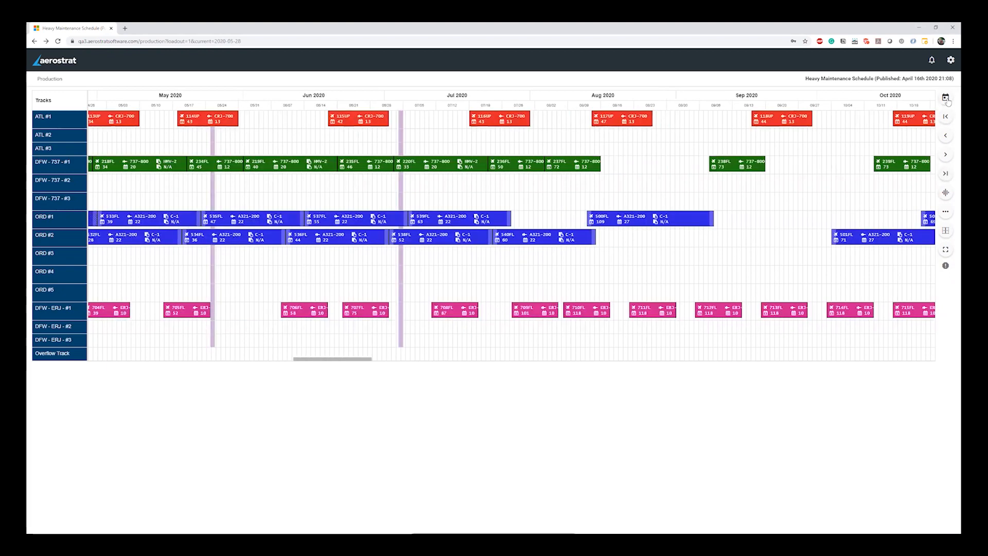
- Jump the schedule to July 21, 2020 by picking the date, and return it to April 28, 2020
click(946, 98)
scroll(878, 164, down, 2)
scroll(877, 164, down, 2)
click(876, 184)
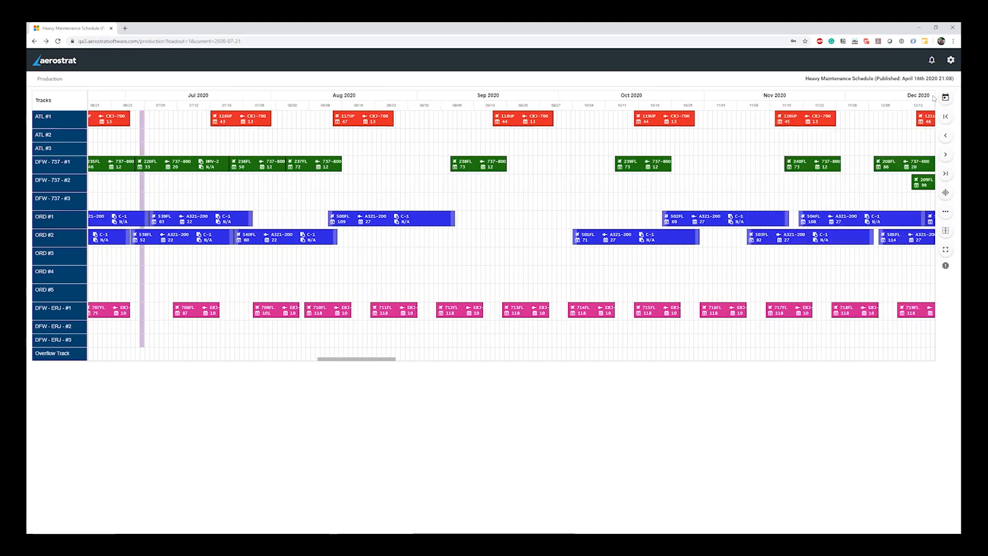
click(943, 99)
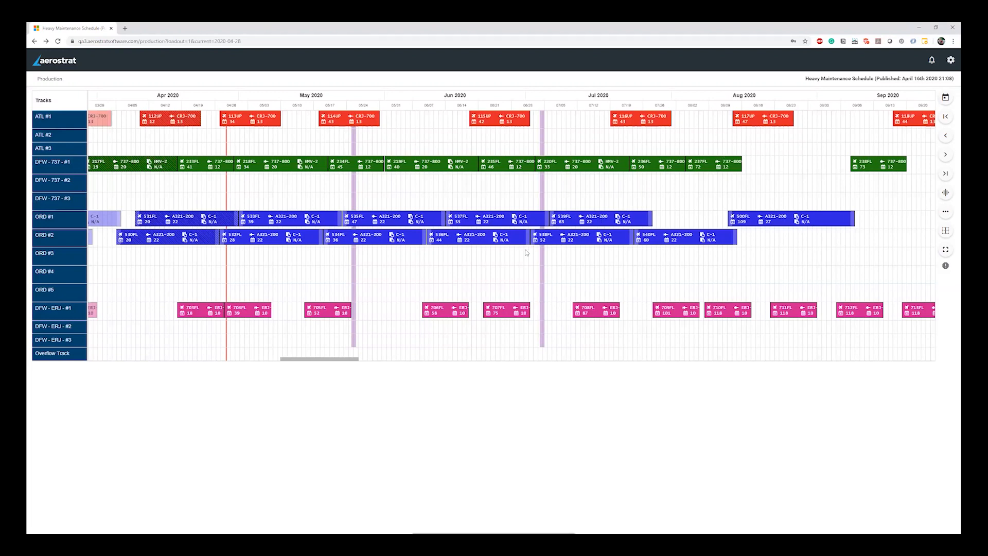
- Browse the scheduled events across all tracks from April 2020 to March 2021 and return to spring 2020
scroll(527, 252, right, 5)
scroll(527, 252, right, 3)
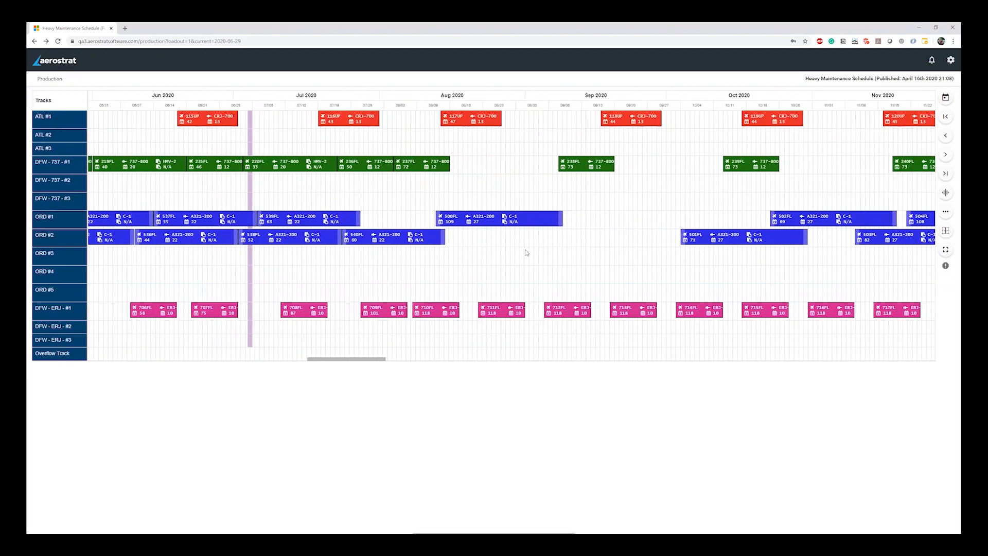
scroll(527, 253, right, 12)
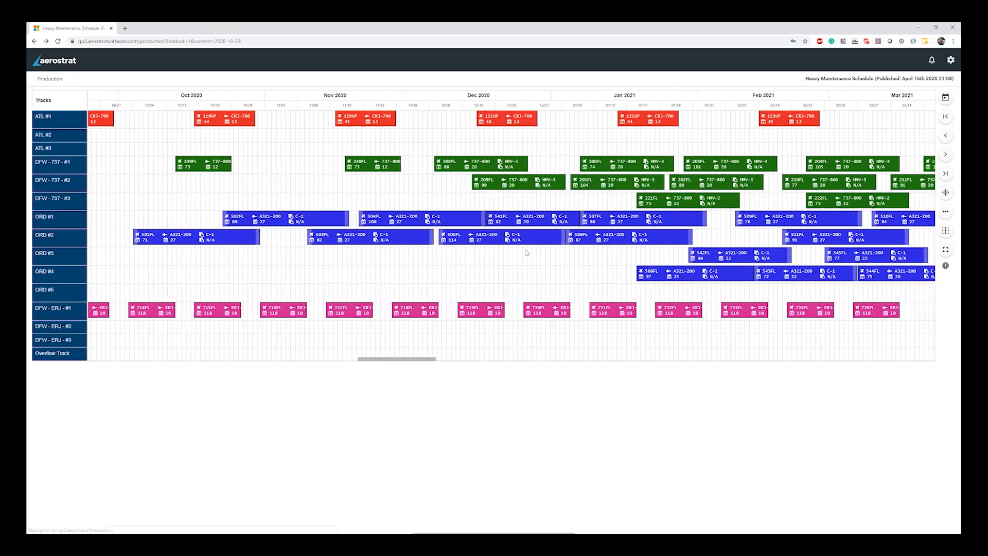
scroll(527, 252, right, 5)
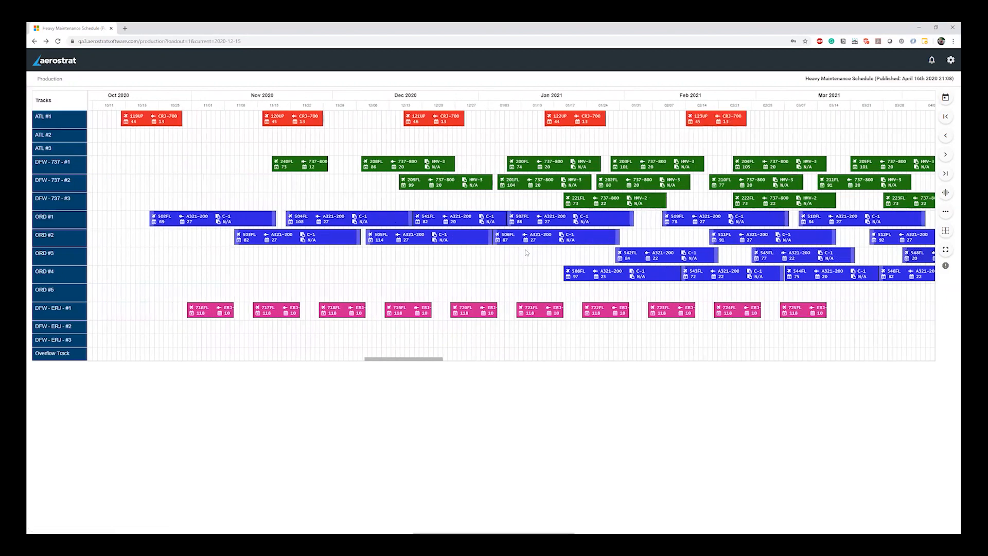
scroll(526, 252, left, 2)
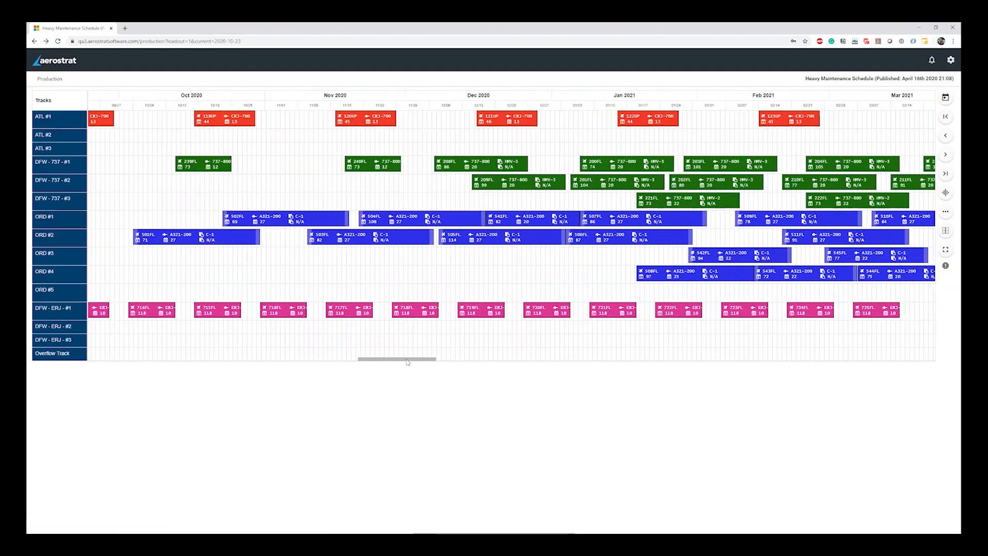
scroll(410, 357, left, 3)
scroll(376, 362, left, 20)
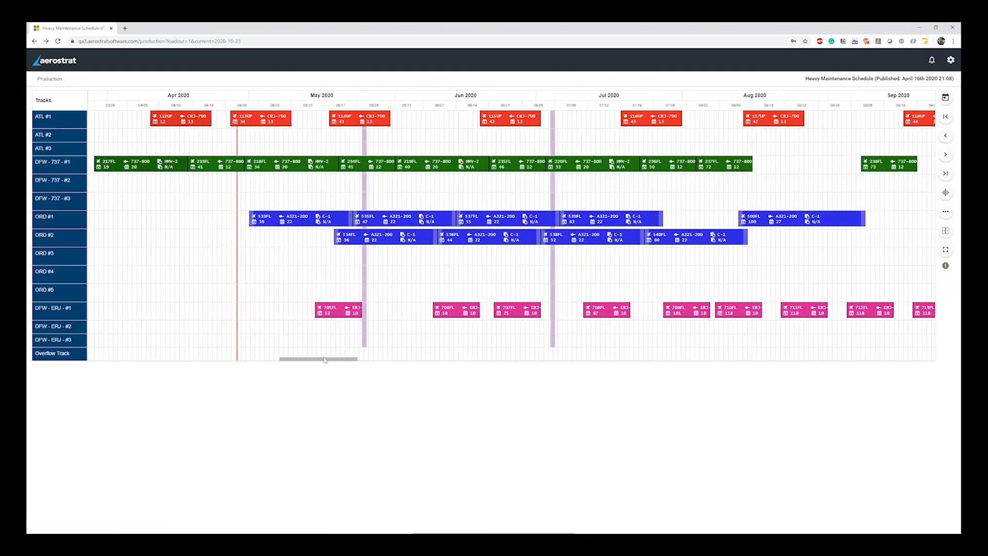
scroll(330, 359, right, 6)
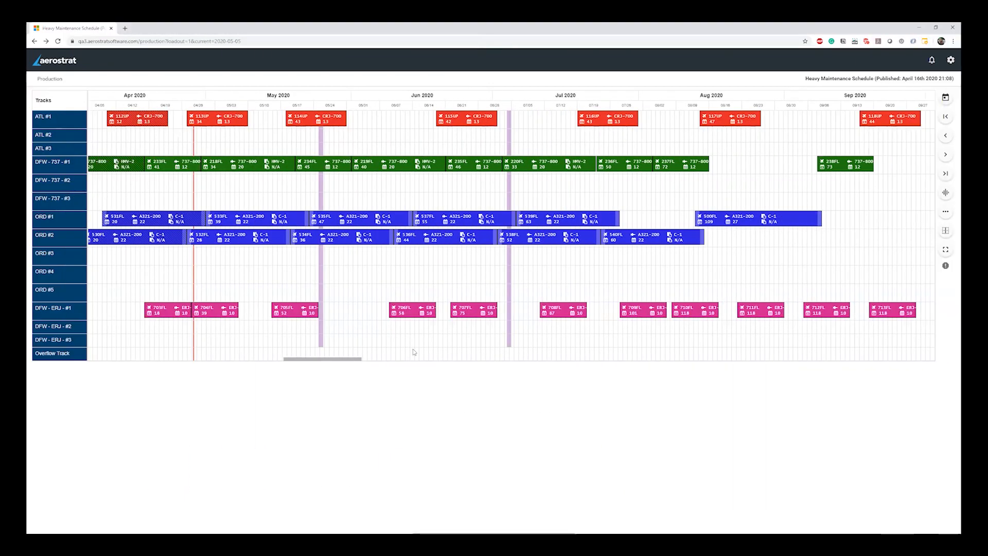
- Open the timeline of aircraft 534FL from its ORD #2 event and examine its requirements through 2026
click(349, 244)
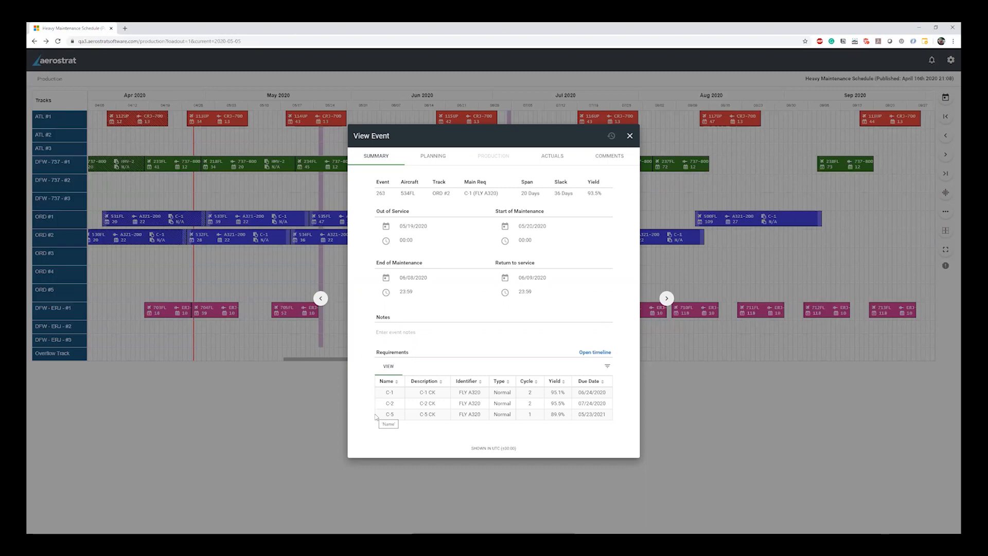
click(584, 353)
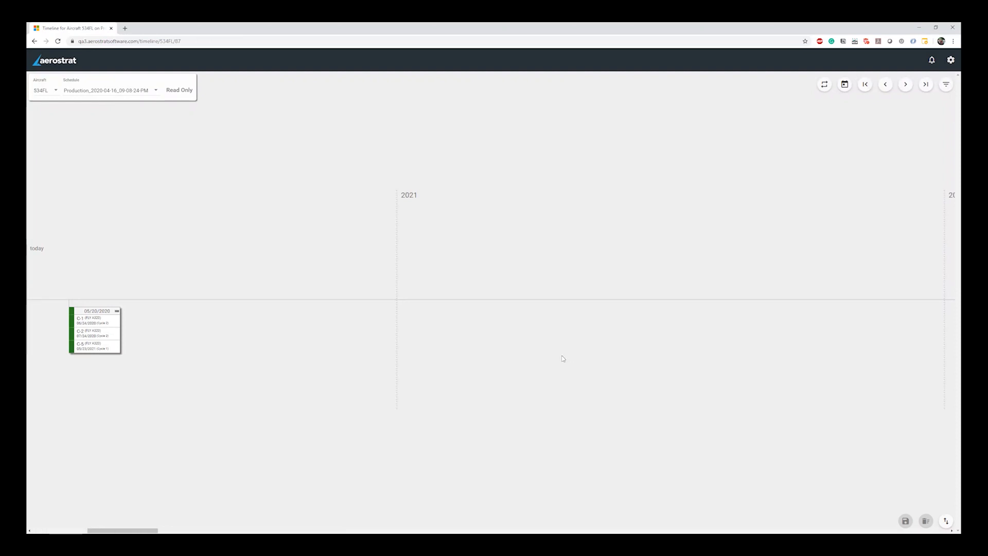
drag(123, 530, 319, 531)
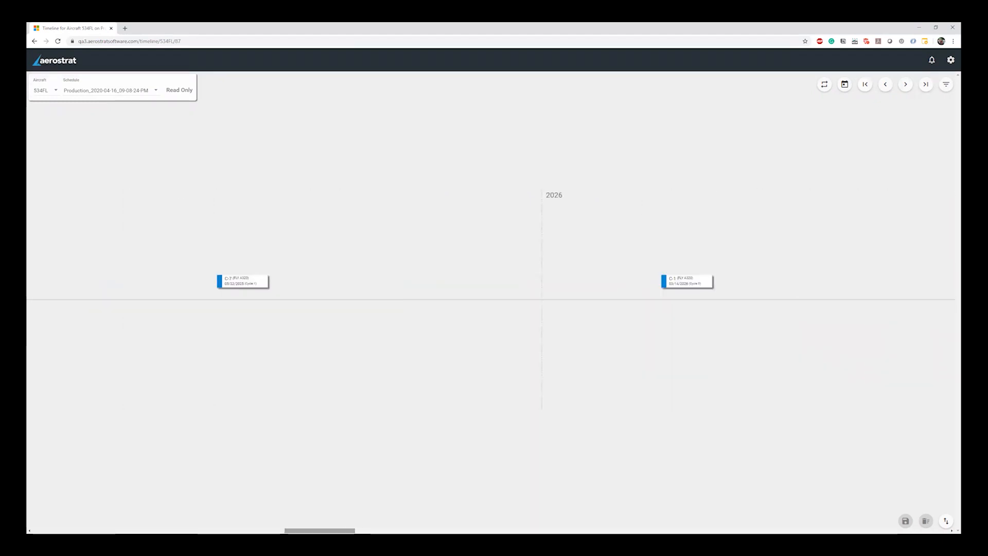
click(907, 85)
click(886, 84)
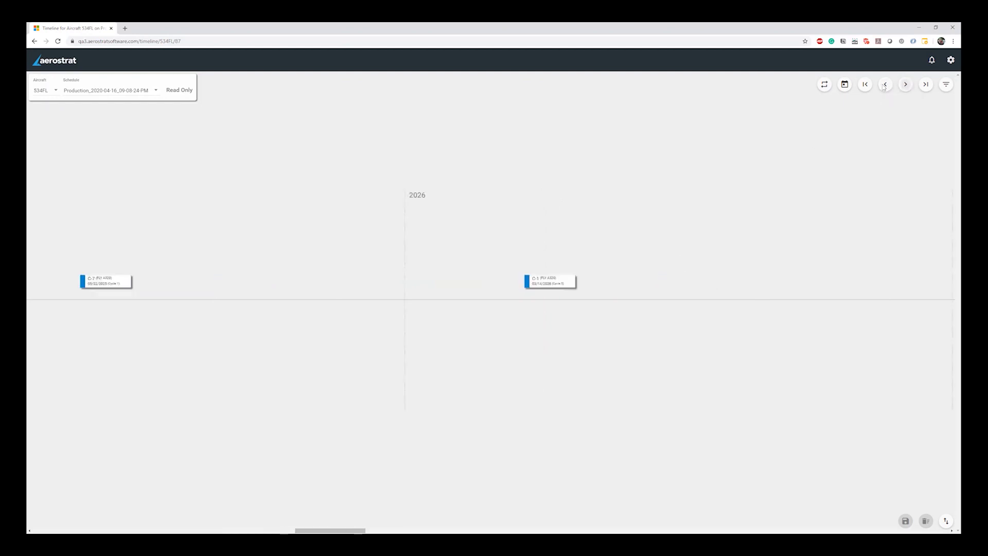
click(866, 85)
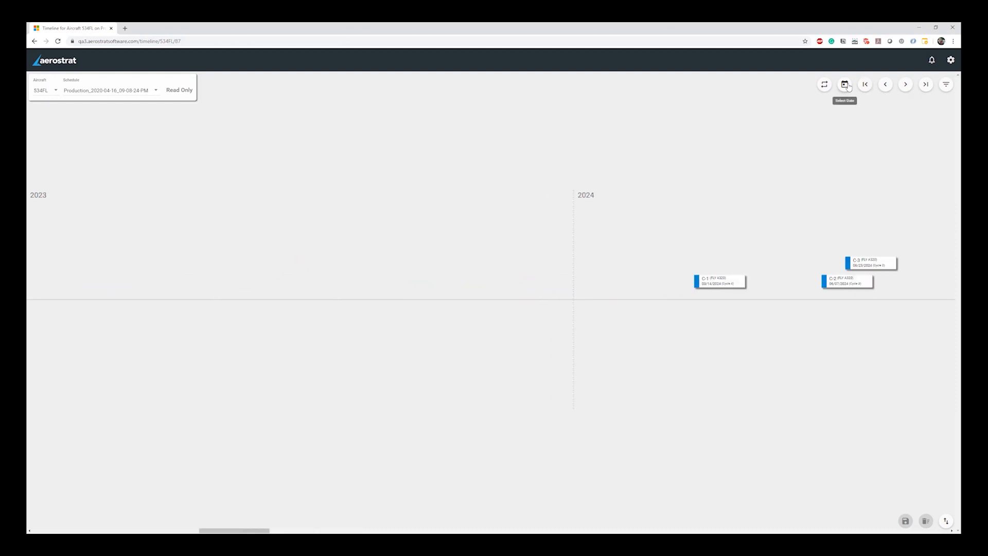
click(845, 84)
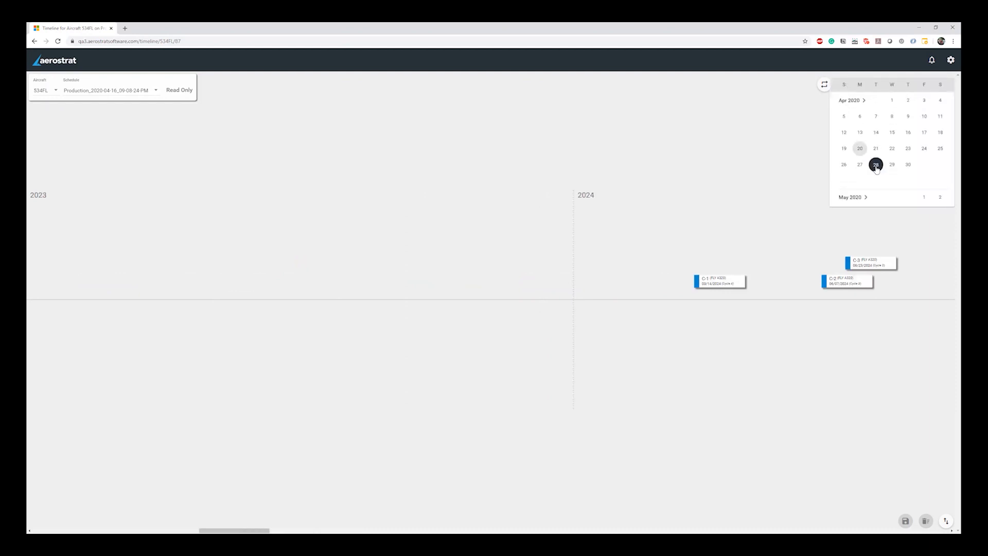
click(805, 199)
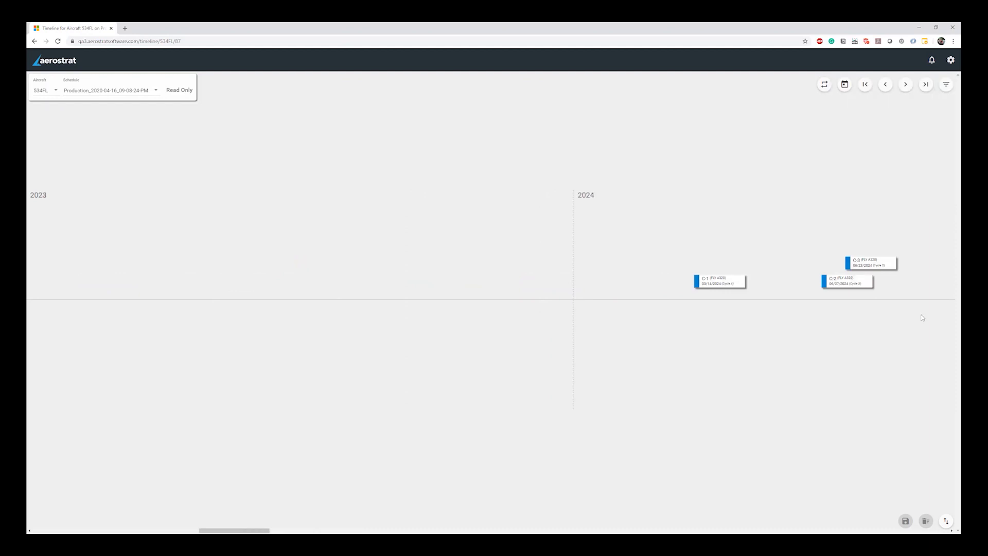
- Export the 534FL timeline as a spreadsheet and return to the heavy maintenance schedule
click(946, 521)
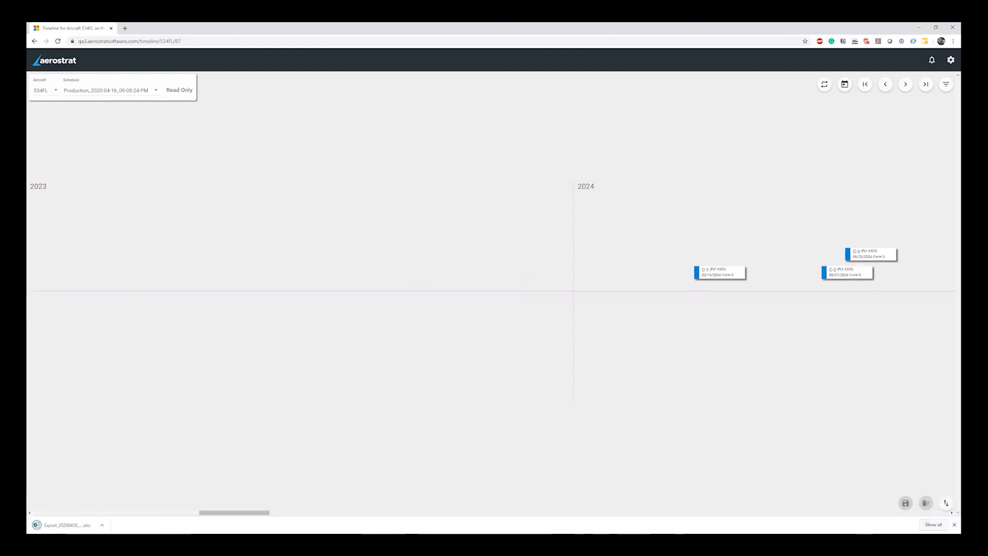
click(955, 525)
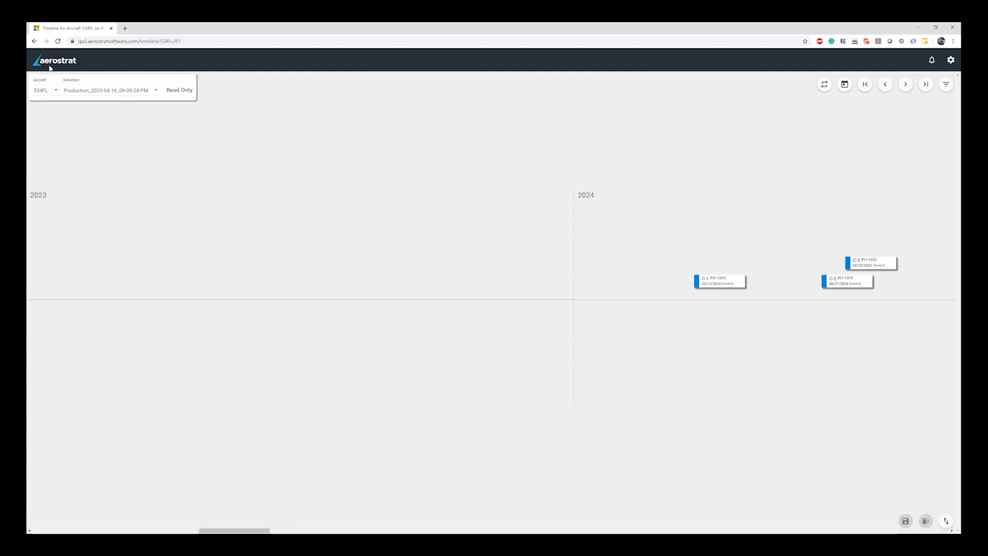
click(33, 42)
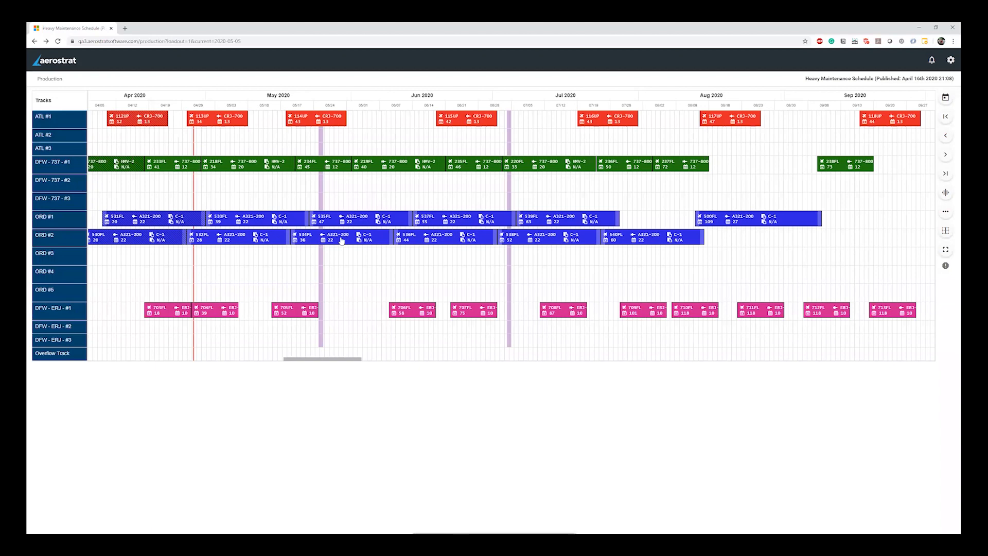
- Review the planning, actuals and comments of the 534FL event on track ORD #2
click(342, 240)
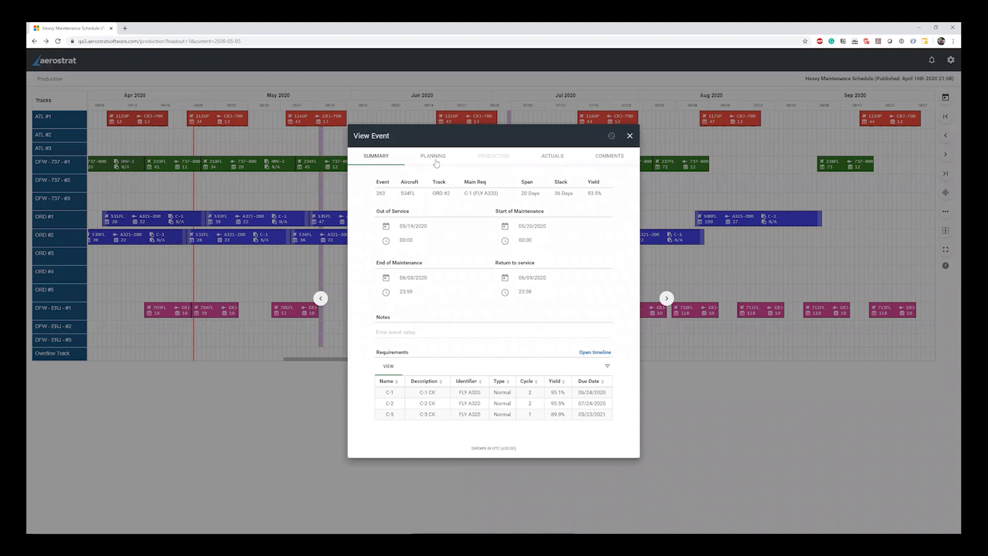
click(435, 157)
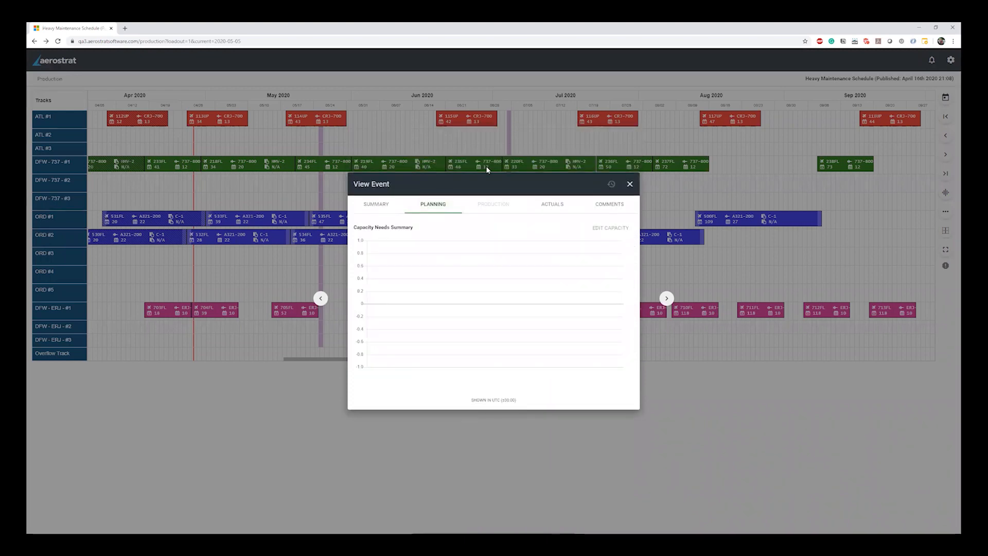
click(556, 203)
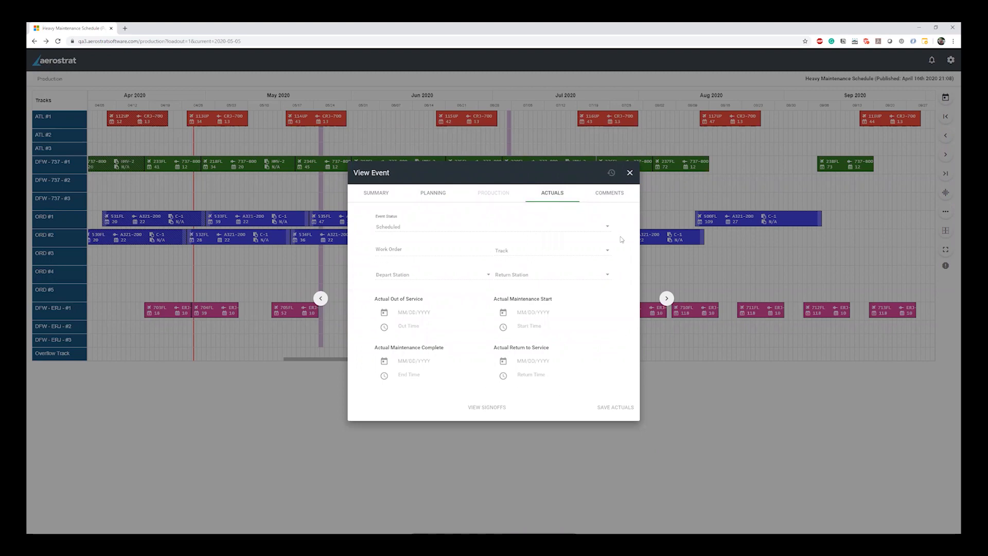
click(613, 198)
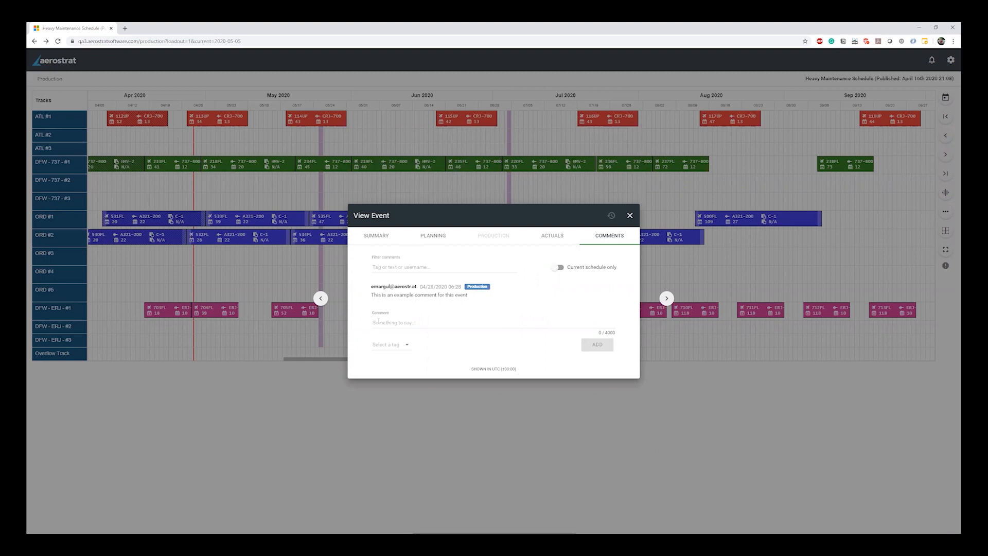
click(379, 321)
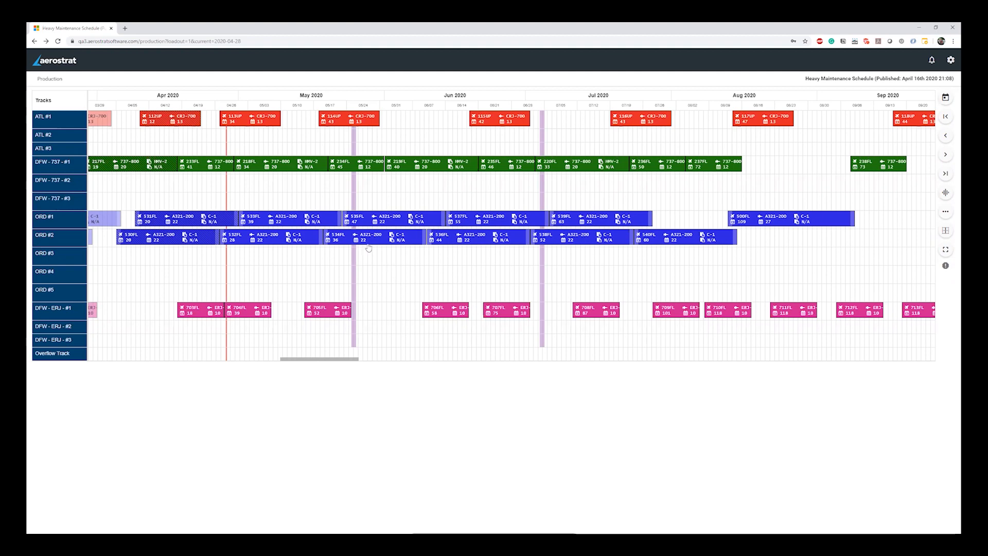
- Preview the summary details of the May events 534FL, 535FL, 234FL and 114UP on the schedule
mouse_move(367, 245)
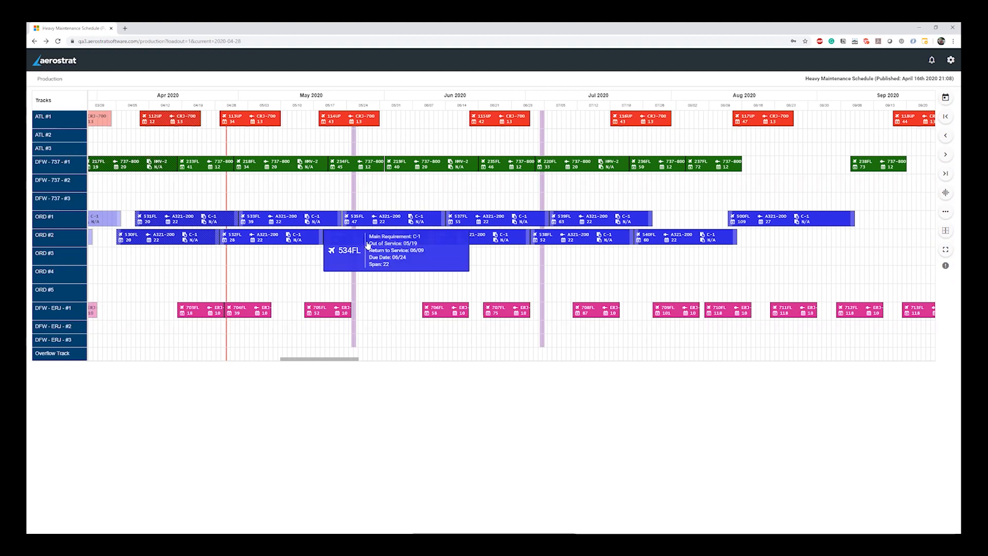
mouse_move(352, 224)
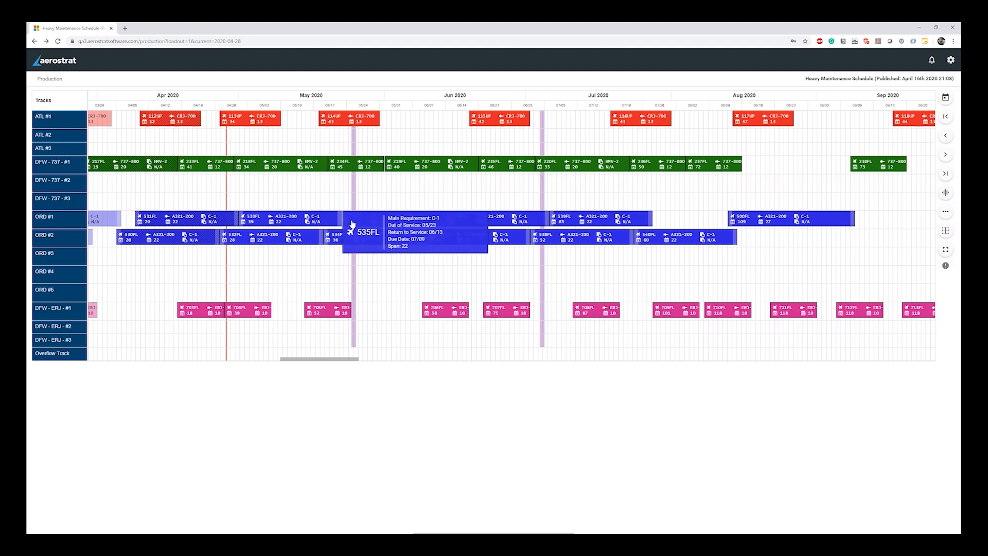
mouse_move(348, 168)
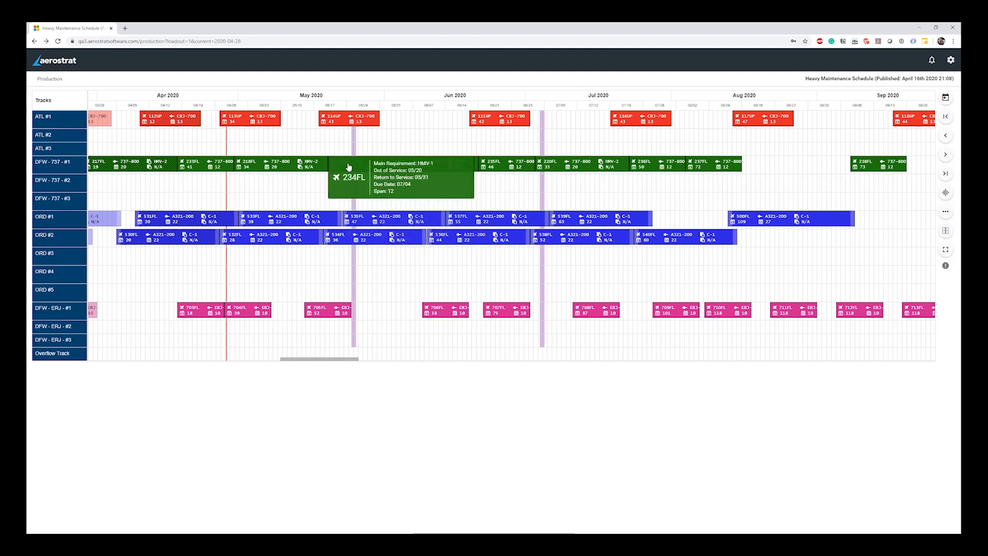
mouse_move(340, 124)
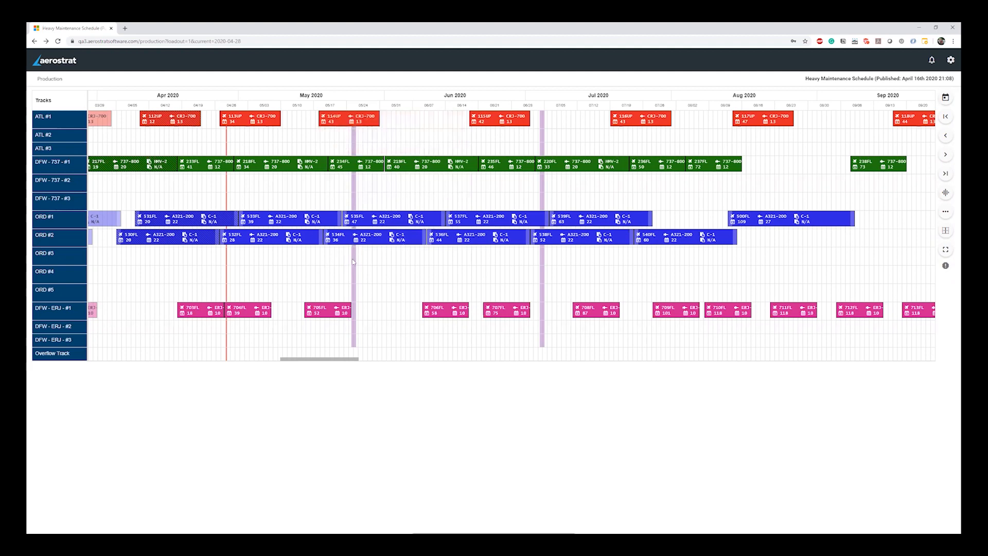
- Select the 534FL event on ORD #2 and switch the selection to the 535FL event on ORD #1
click(363, 243)
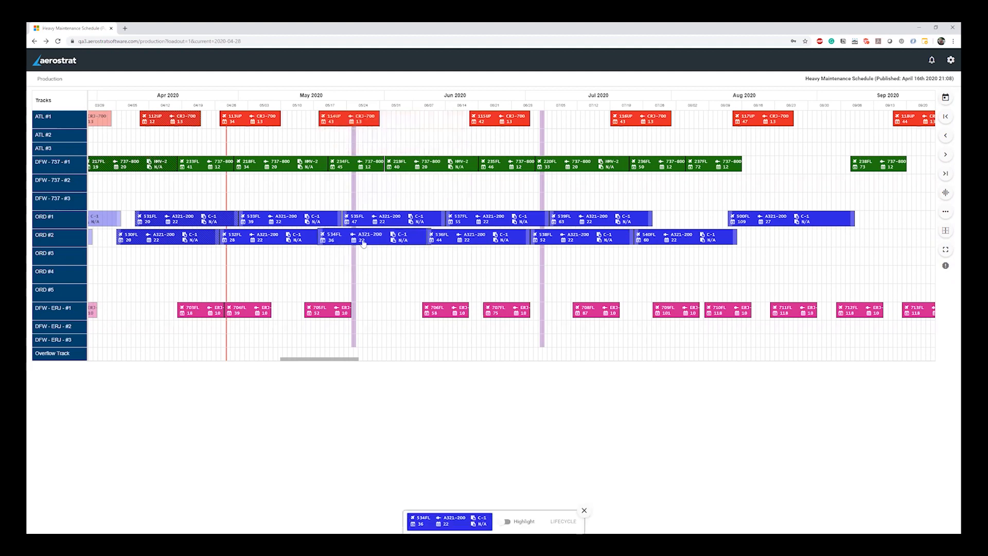
click(374, 223)
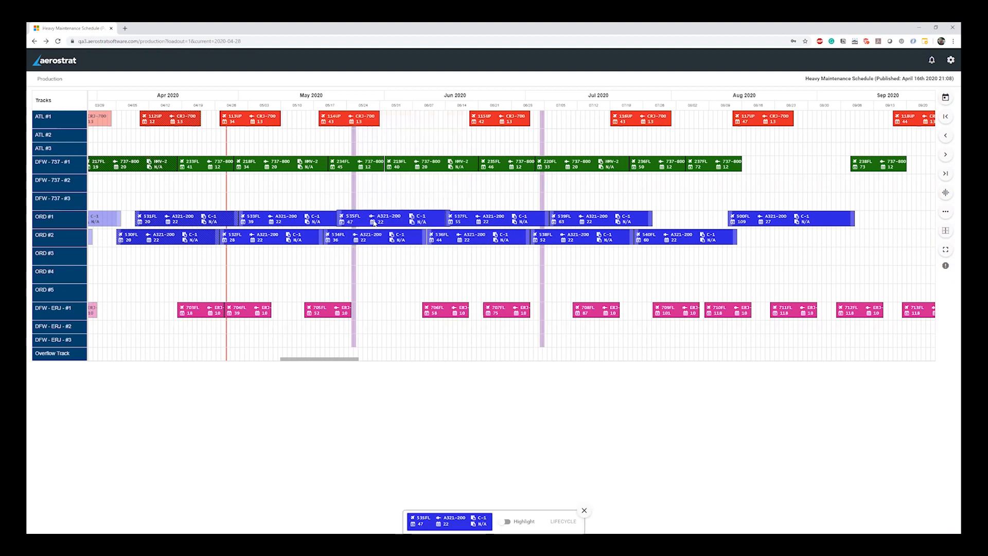
- Switch the selection from the 234FL event to the 113UP event on ATL #1 and turn on its highlight
click(363, 168)
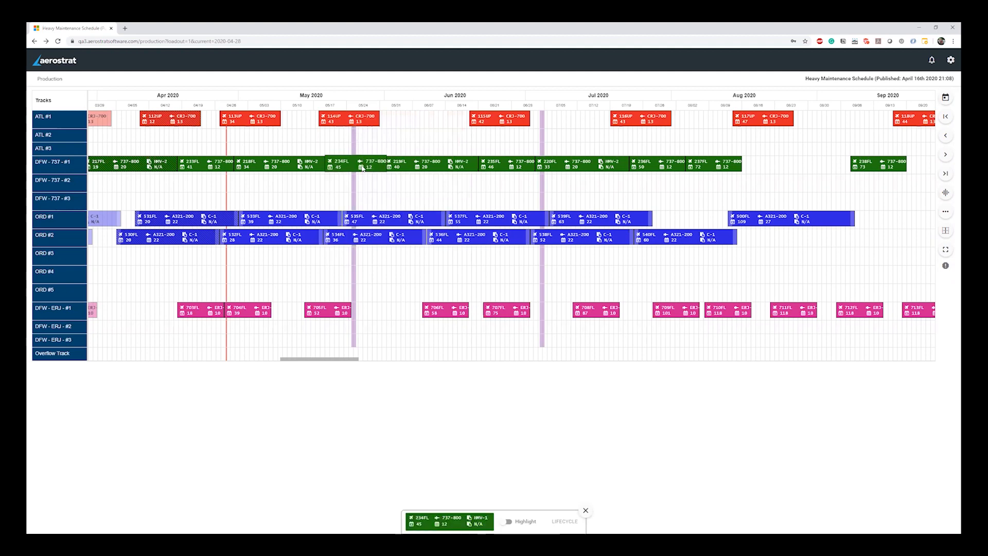
click(266, 122)
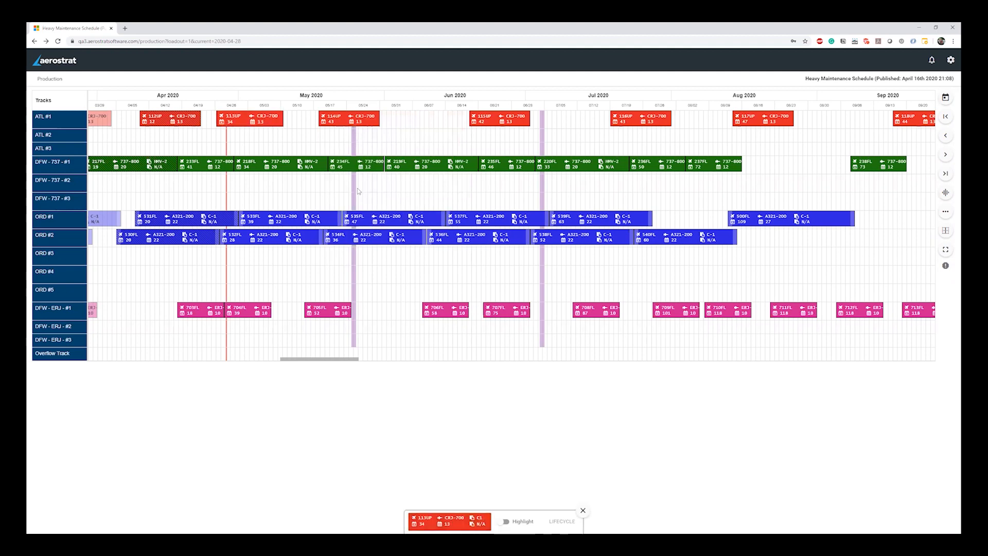
click(504, 521)
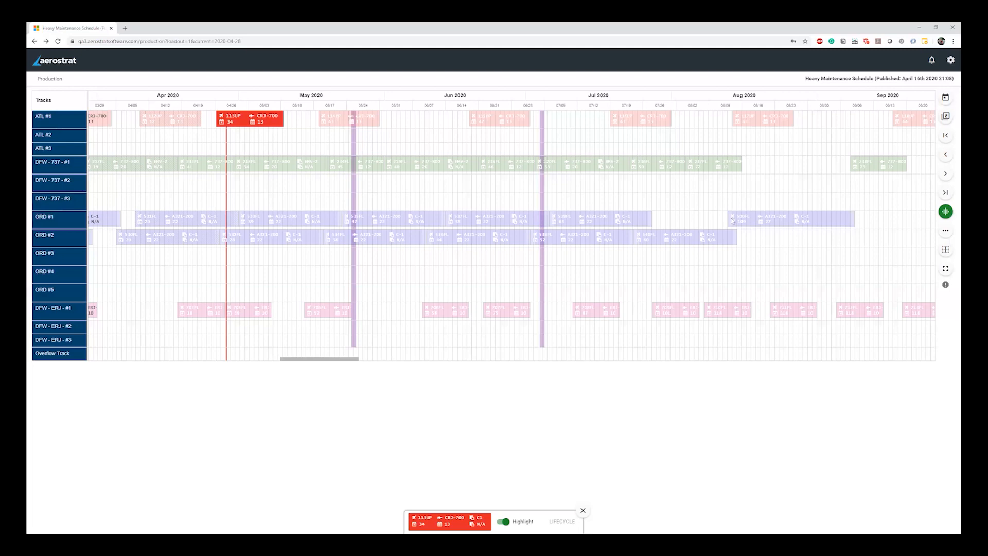
- Cycle through the highlighted 113UP events to view the 2020 and 2022 occurrences on the schedule
click(942, 119)
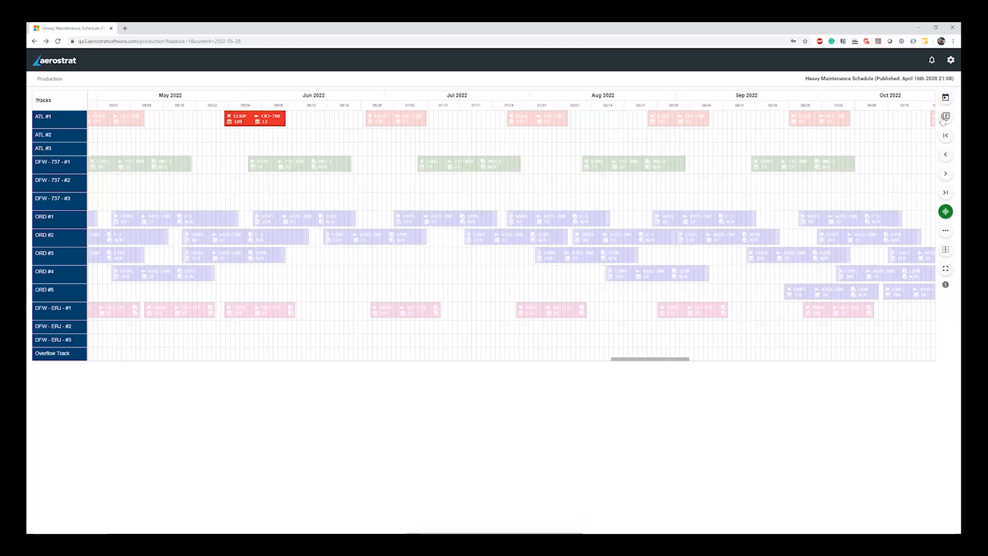
click(944, 120)
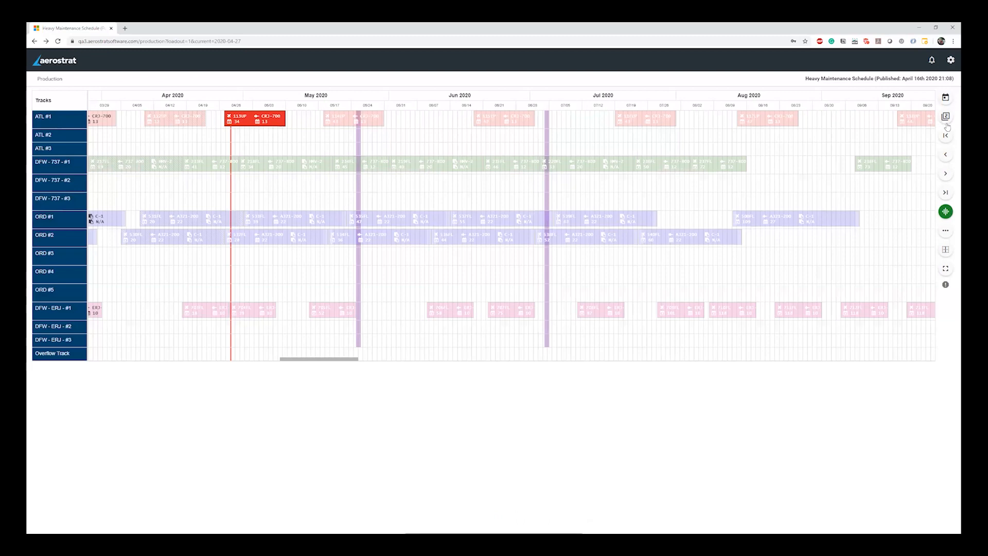
click(947, 126)
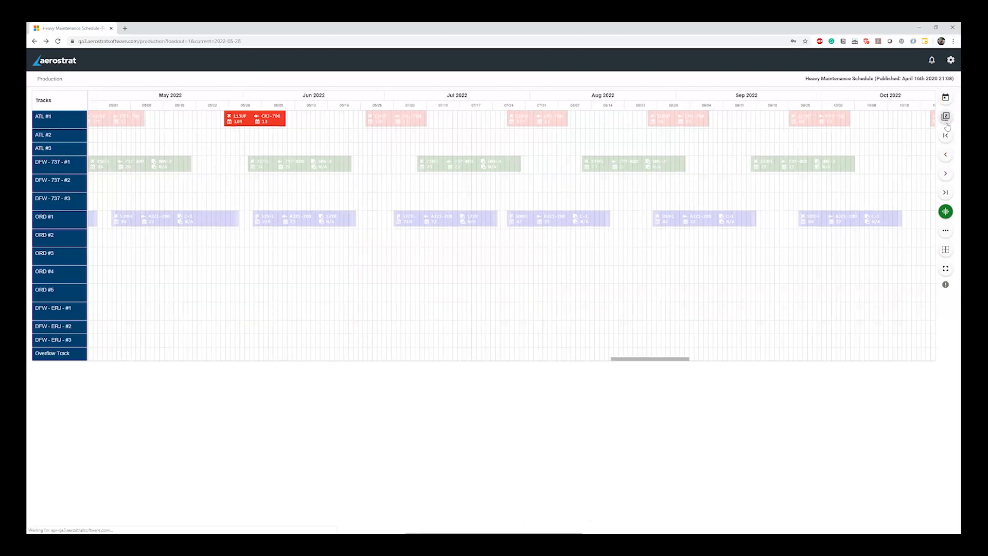
click(947, 126)
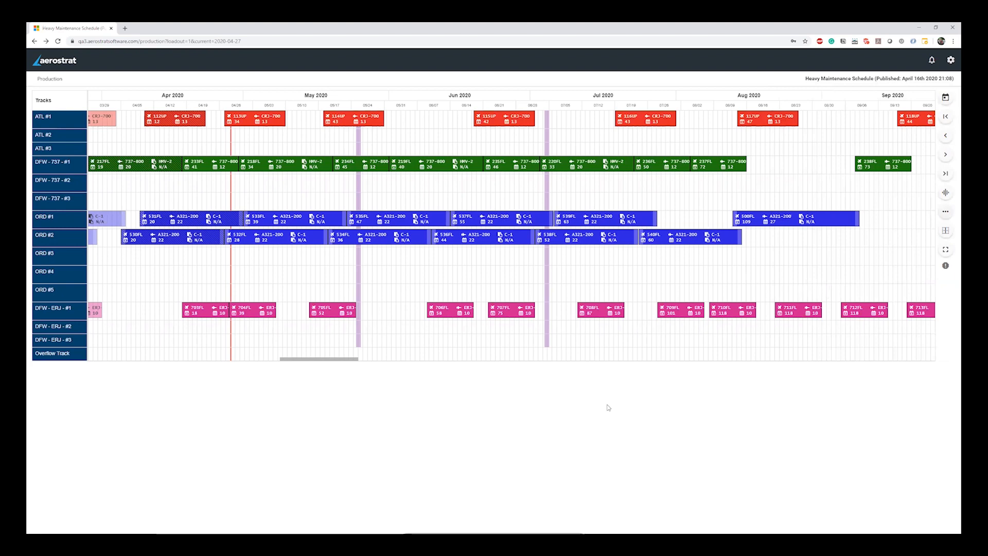
- Apply the 1-year thin-bar layout to the schedule and switch back to the default layout
click(946, 192)
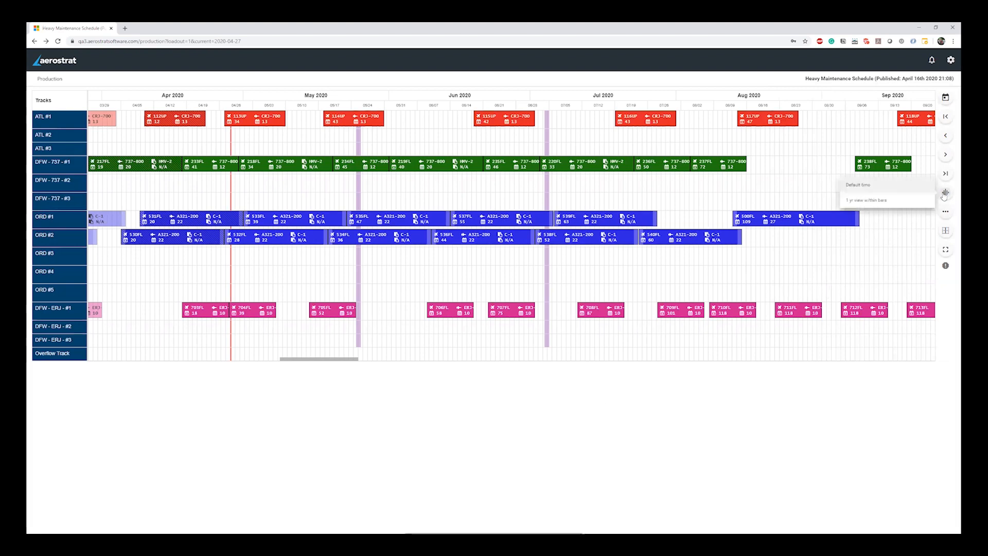
click(876, 205)
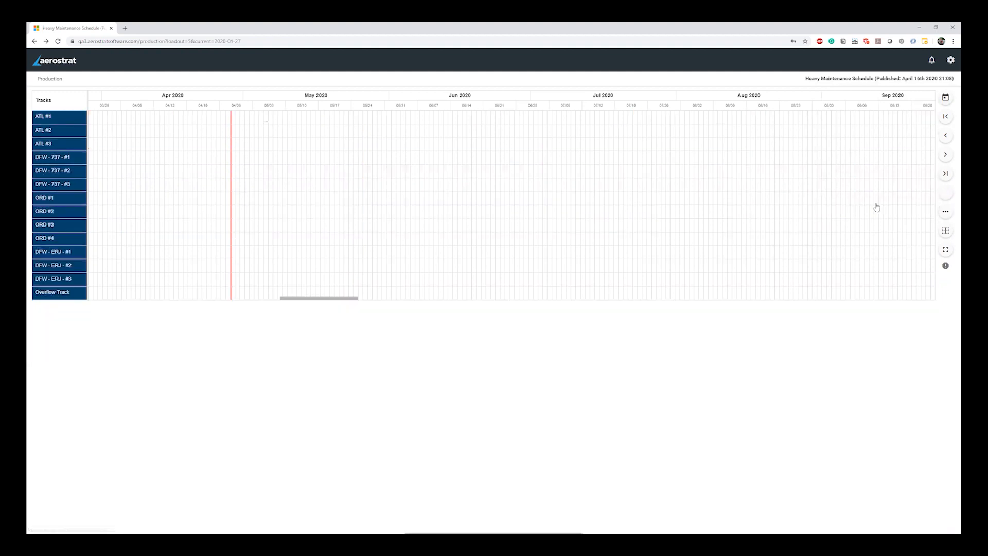
click(949, 196)
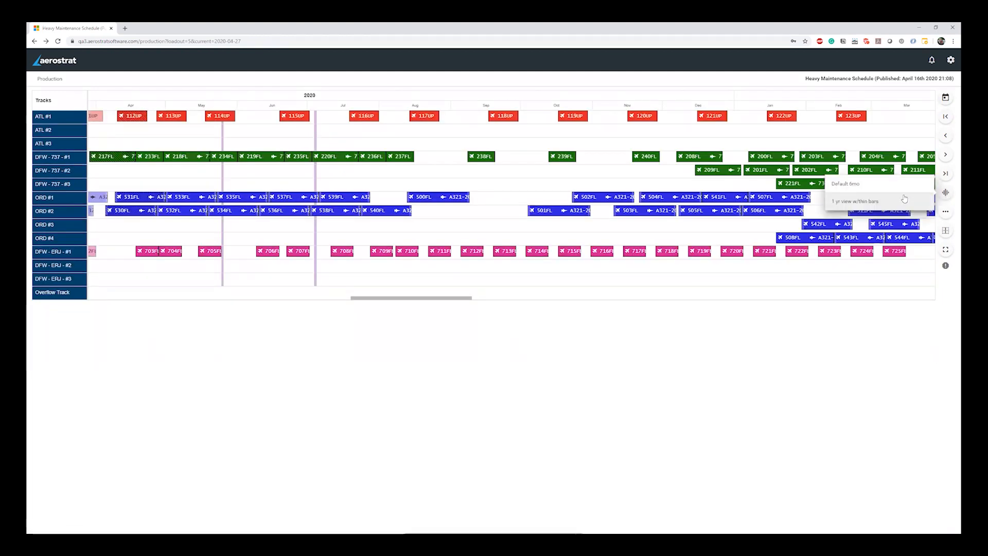
click(873, 189)
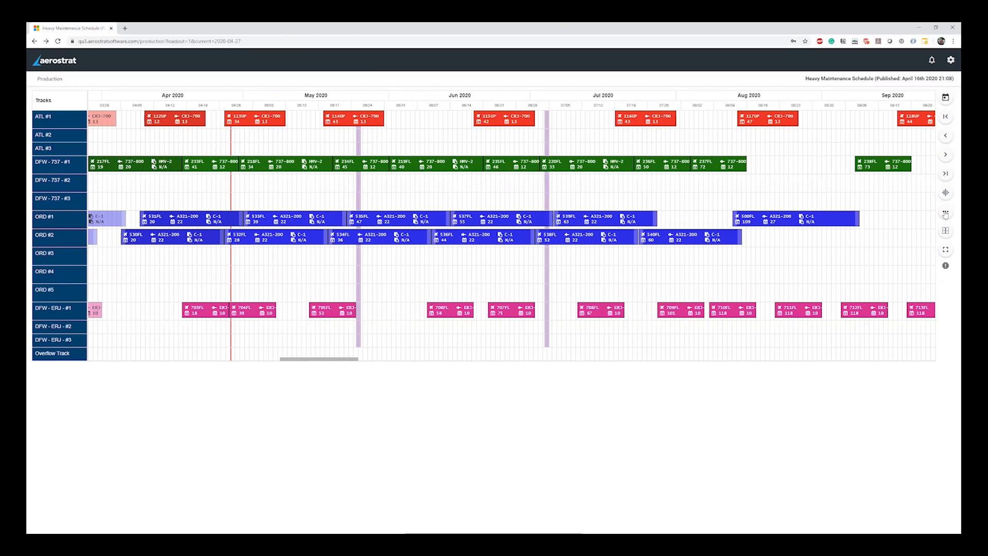
- Examine the sort, filter and highlight options available for searching the schedule
click(946, 214)
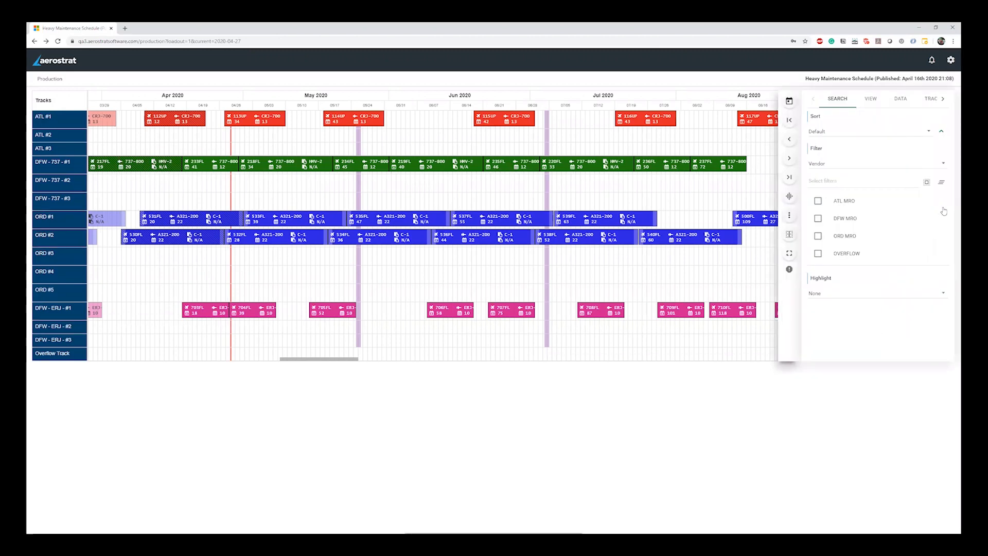
click(928, 136)
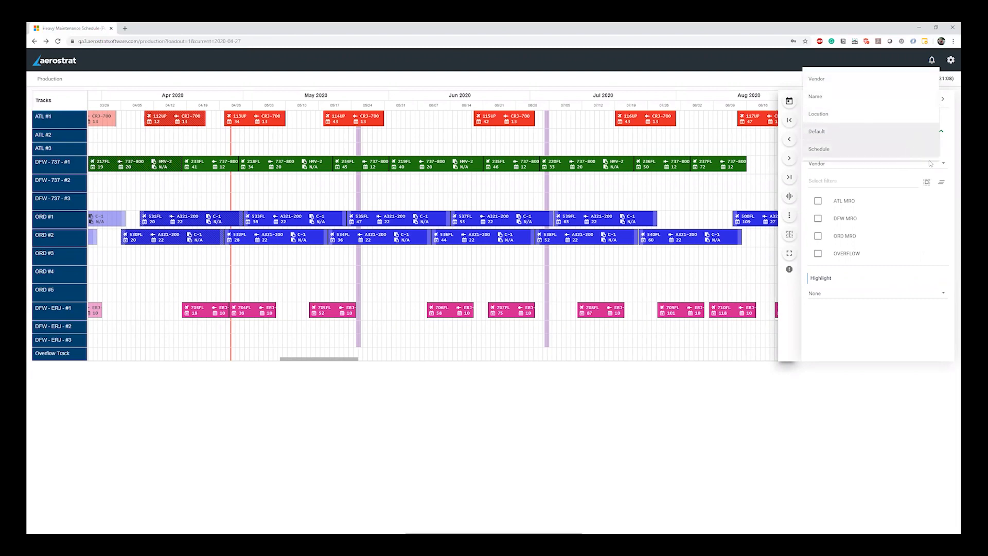
click(944, 166)
click(944, 166)
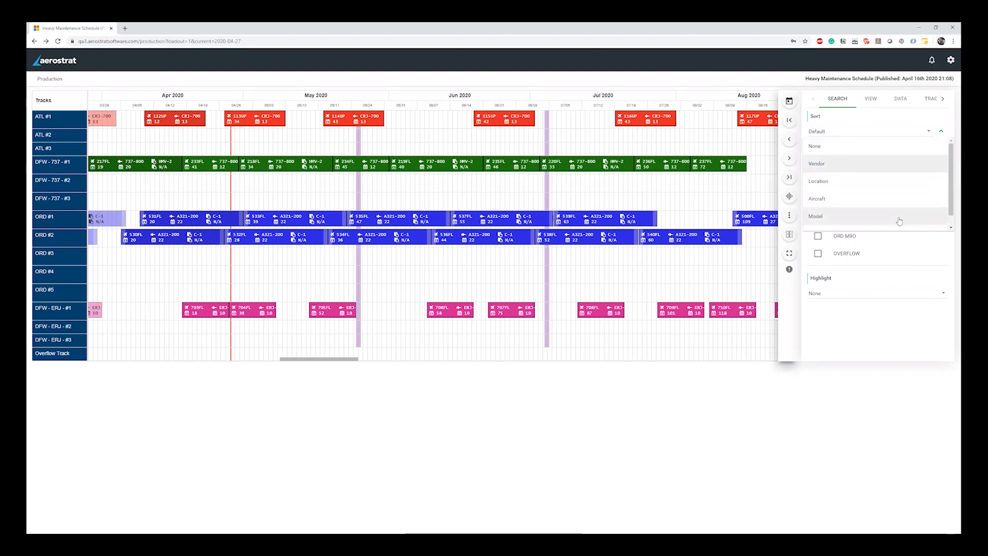
click(887, 314)
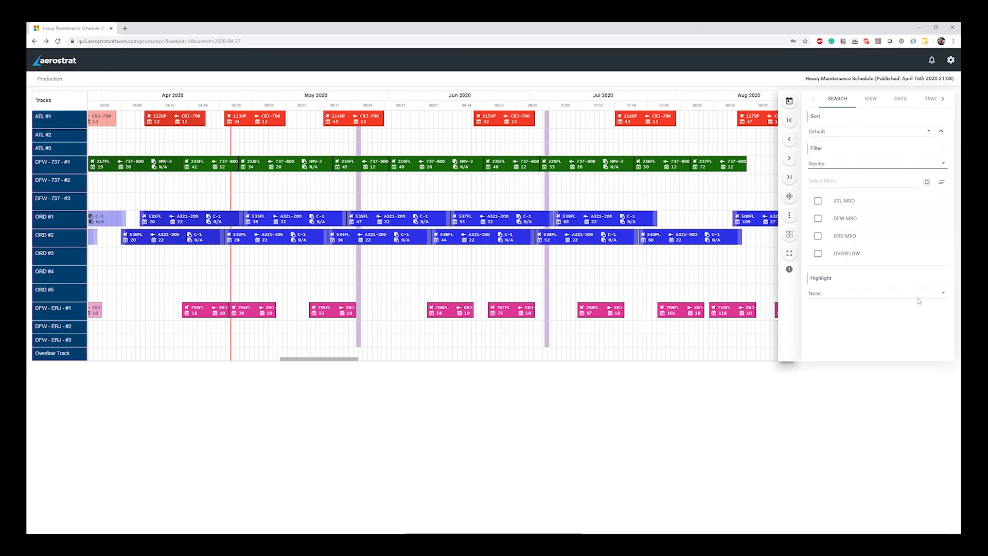
click(944, 299)
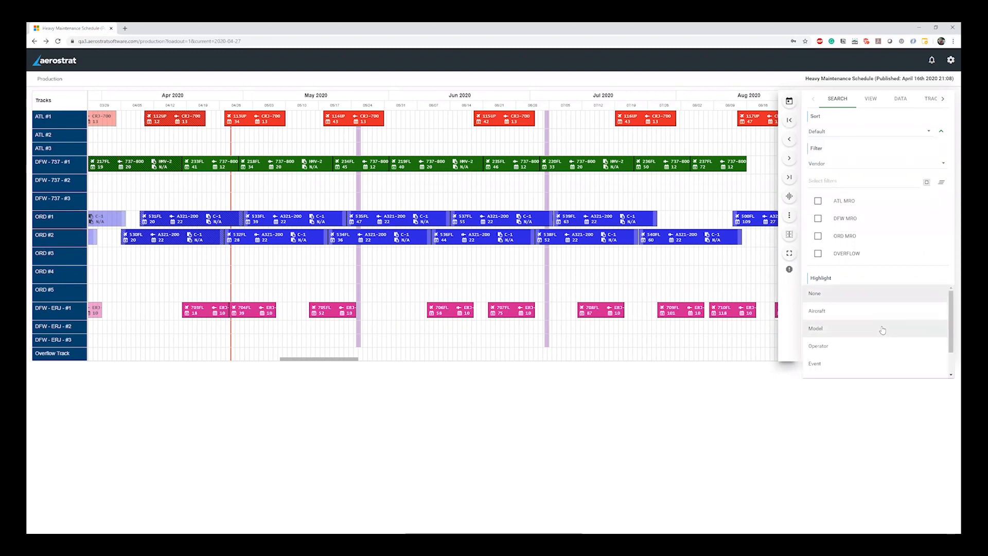
scroll(875, 353, down, 1)
scroll(875, 355, down, 1)
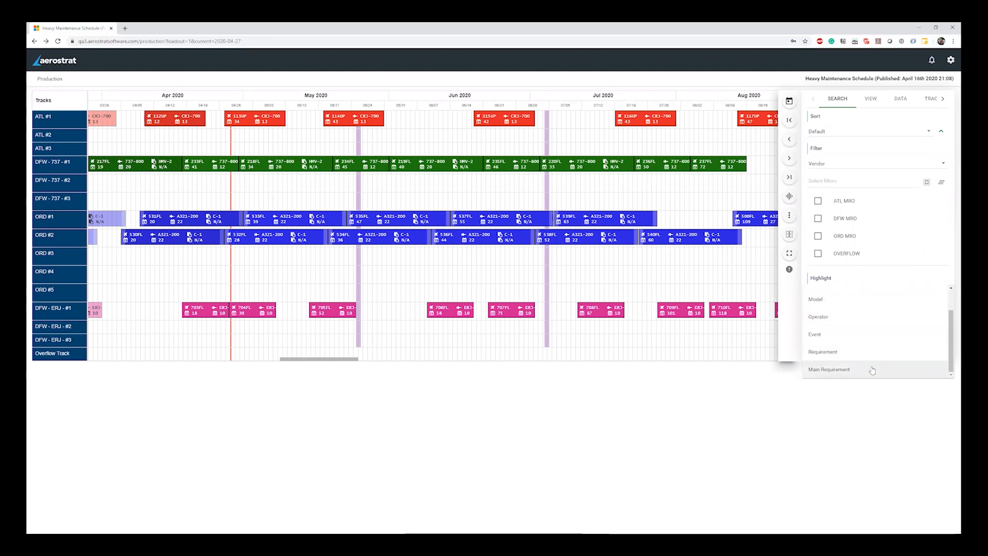
scroll(871, 350, up, 2)
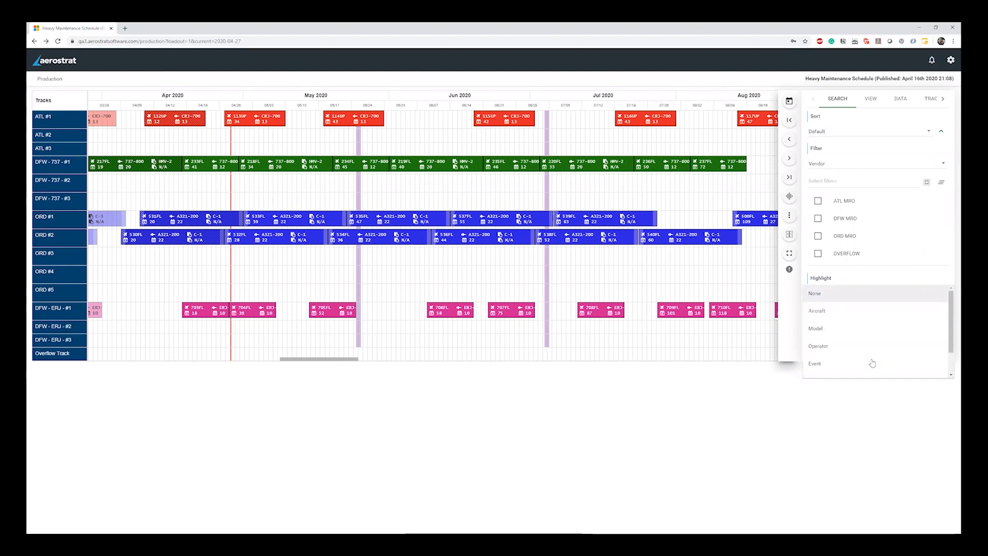
click(868, 280)
- Set the schedule's timeframe to 6 months and check the choices for what to view by
click(870, 99)
double_click(833, 137)
text(3)
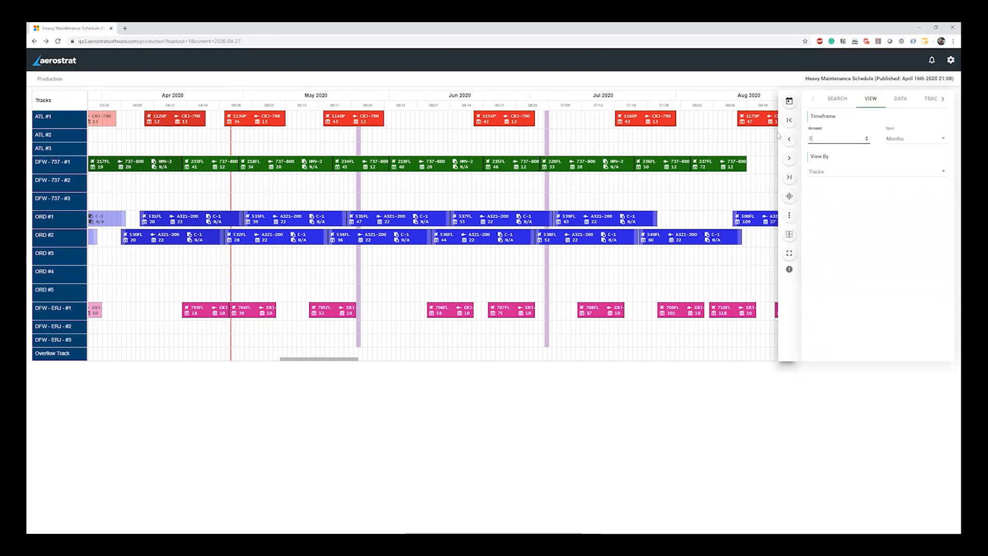
key(BackSpace)
text(6)
click(875, 171)
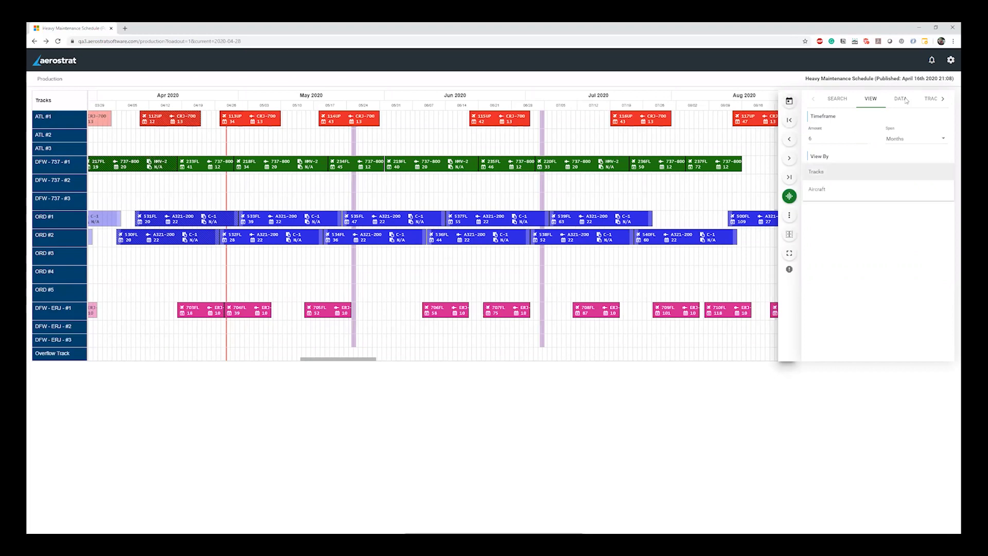
click(904, 101)
- Show the ATL MRO capacity on the schedule and check the choices for the capacity values displayed
click(898, 104)
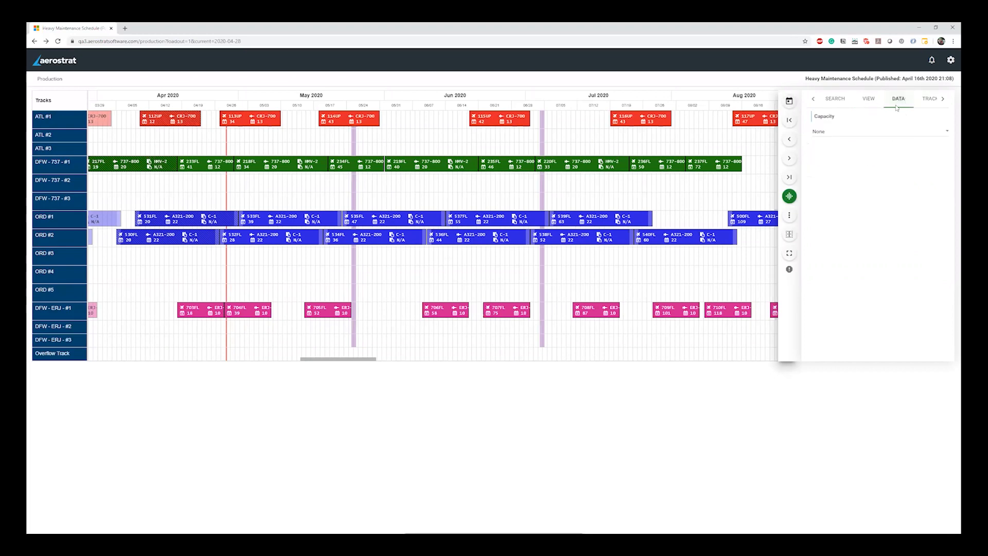
click(864, 137)
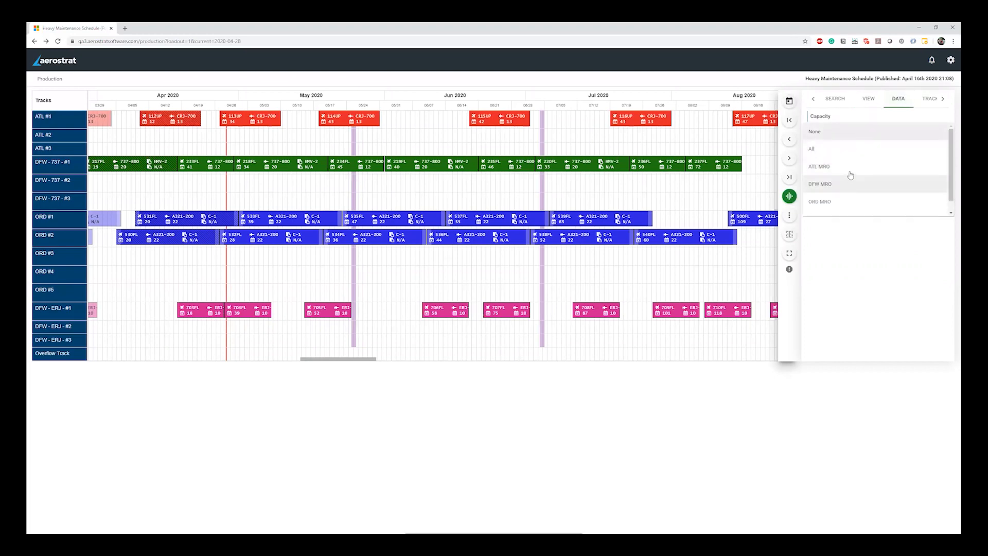
click(849, 166)
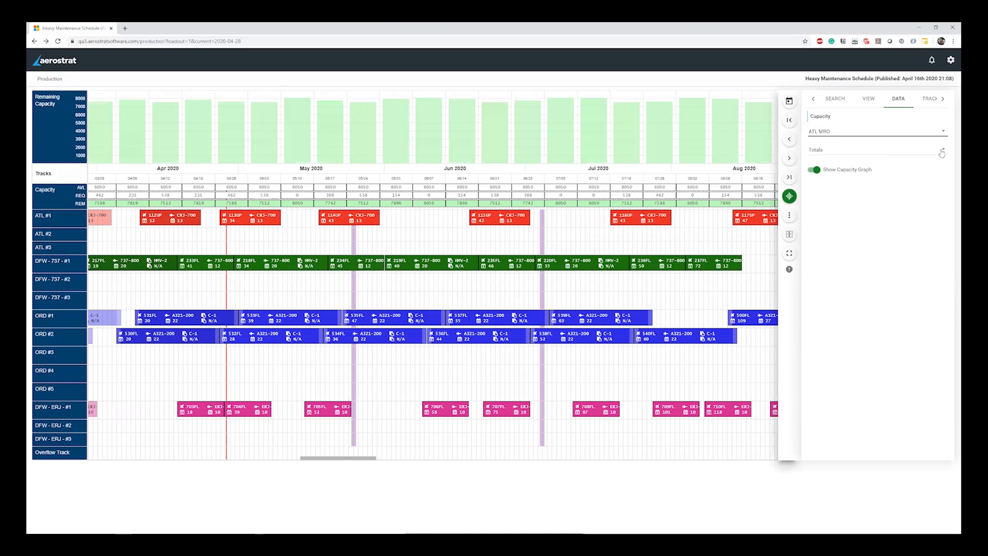
click(941, 153)
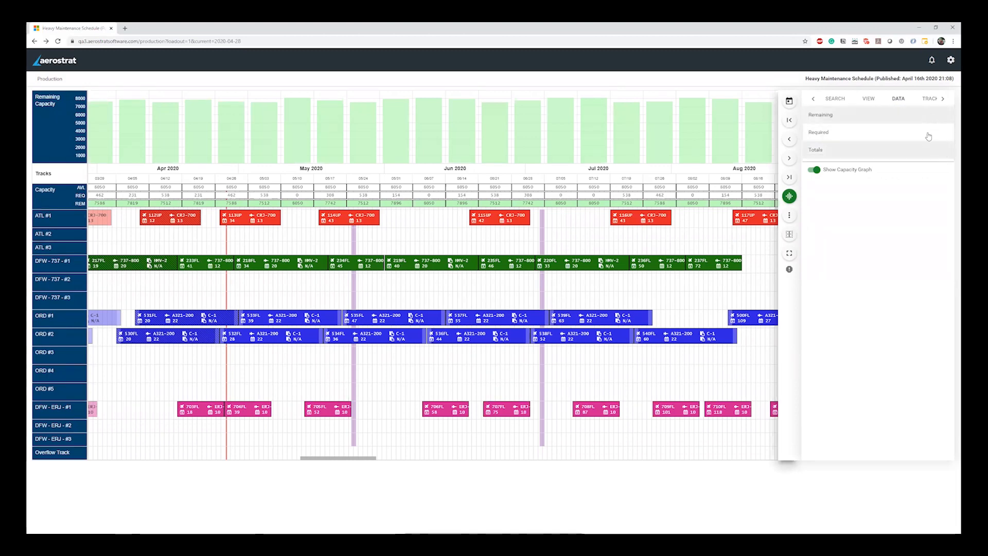
click(816, 159)
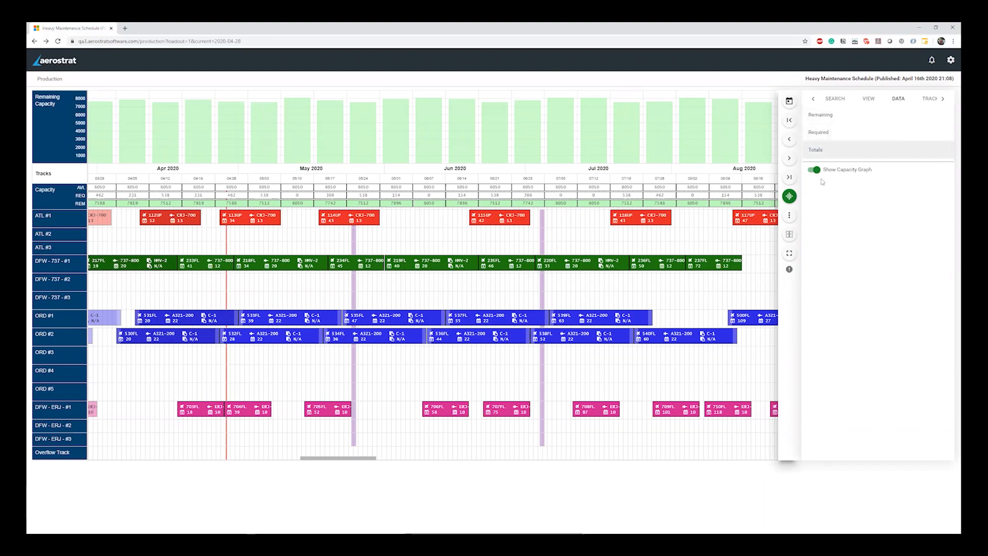
- Toggle the capacity graph's display and reset the capacity selection to None
click(820, 174)
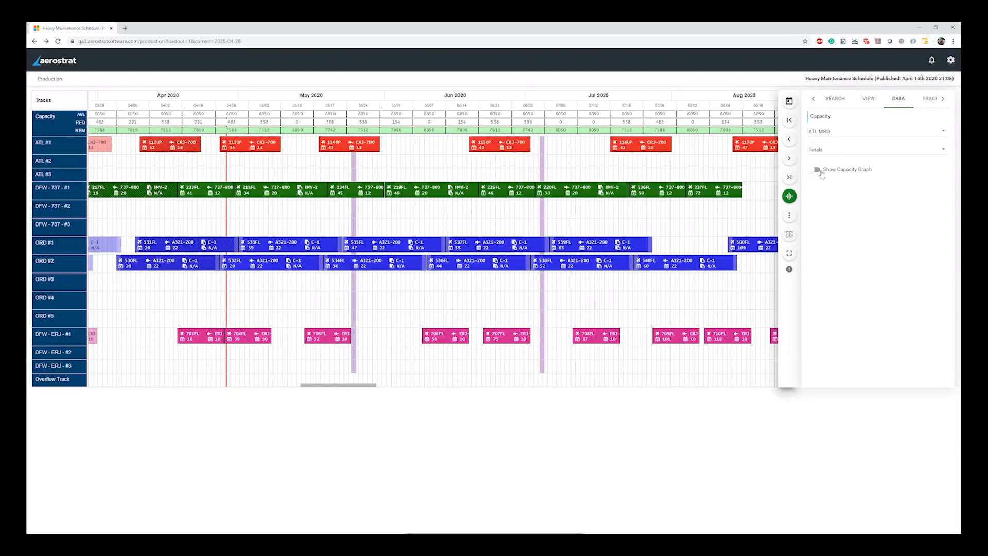
click(818, 170)
click(844, 125)
- Hide the ATL #1, ATL #2 and ATL #3 tracks and restore them to the schedule
click(901, 96)
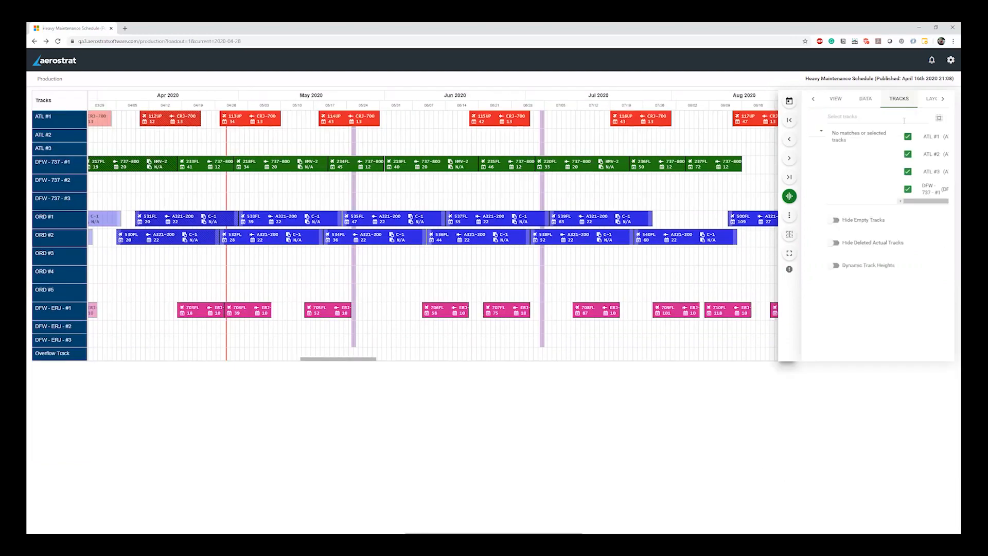
click(890, 138)
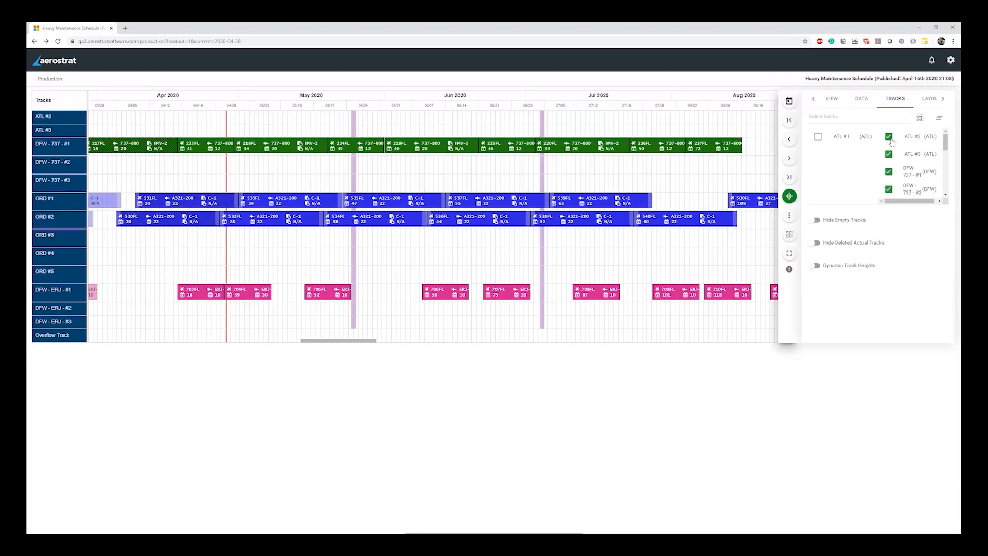
click(890, 137)
click(890, 137)
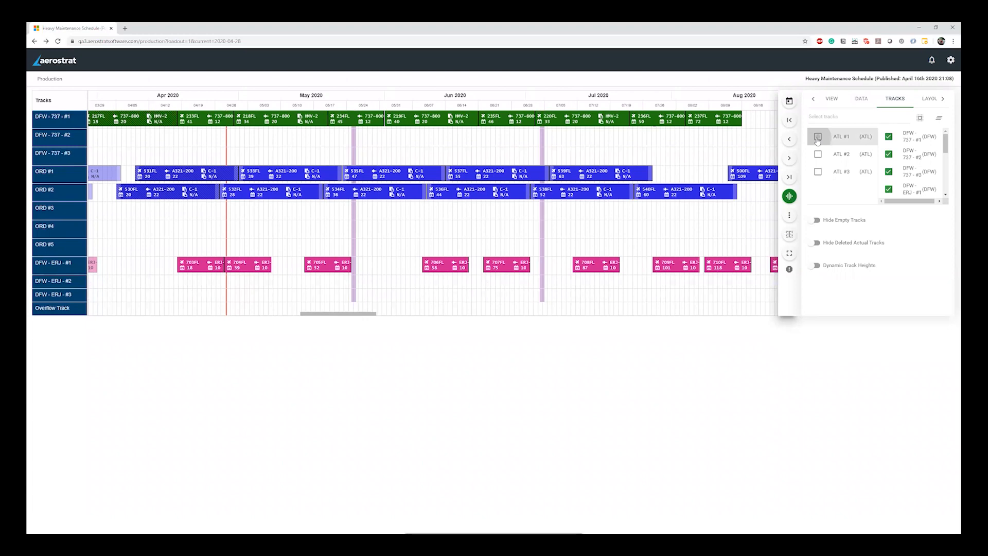
click(818, 137)
click(818, 137)
click(818, 137)
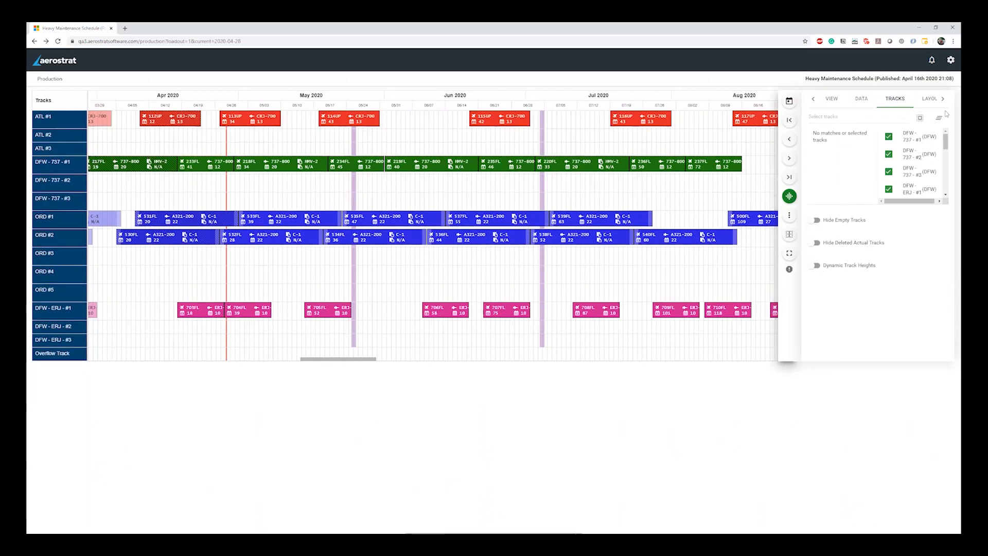
- Replace Slack, Span and Notes in the event bars' active slots with Due Date, Maintenance Complete and Maintenance Days
click(929, 103)
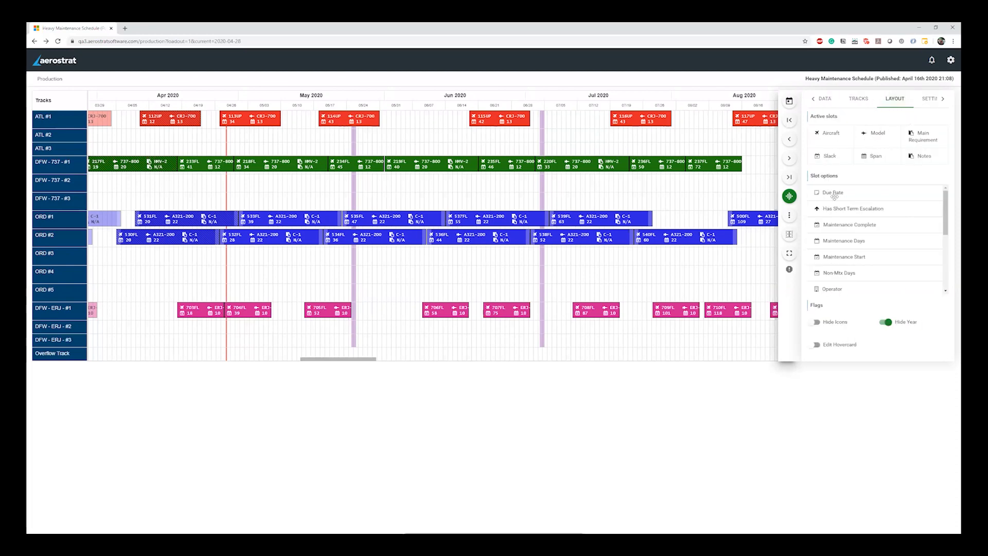
drag(834, 193, 829, 156)
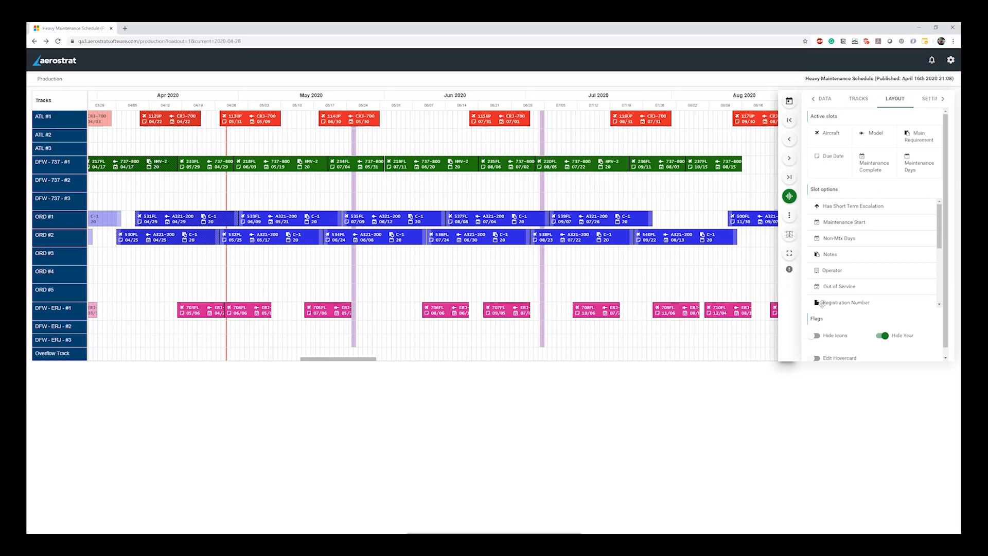
scroll(822, 304, down, 2)
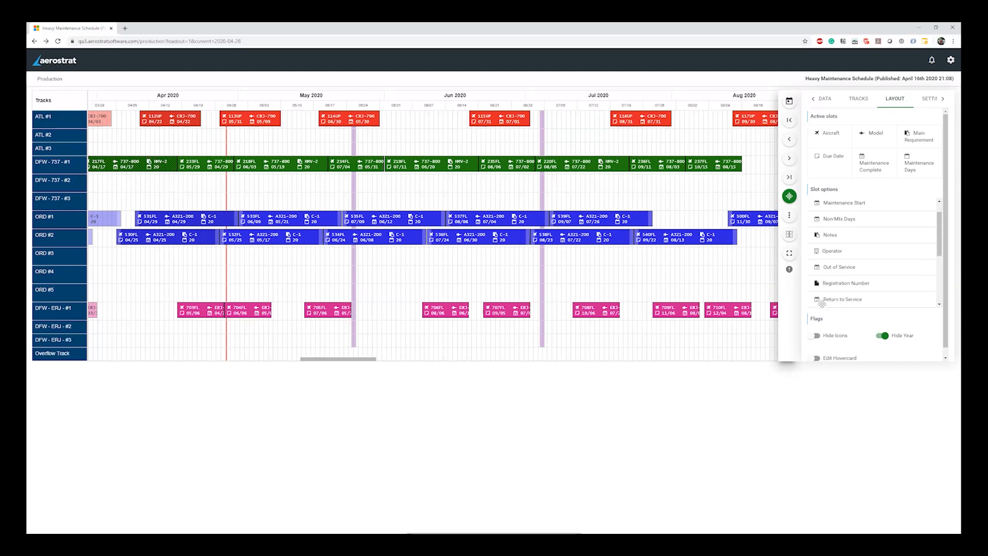
- Turn on hovercard editing in the layout settings and review the hovercard's active slots
click(818, 358)
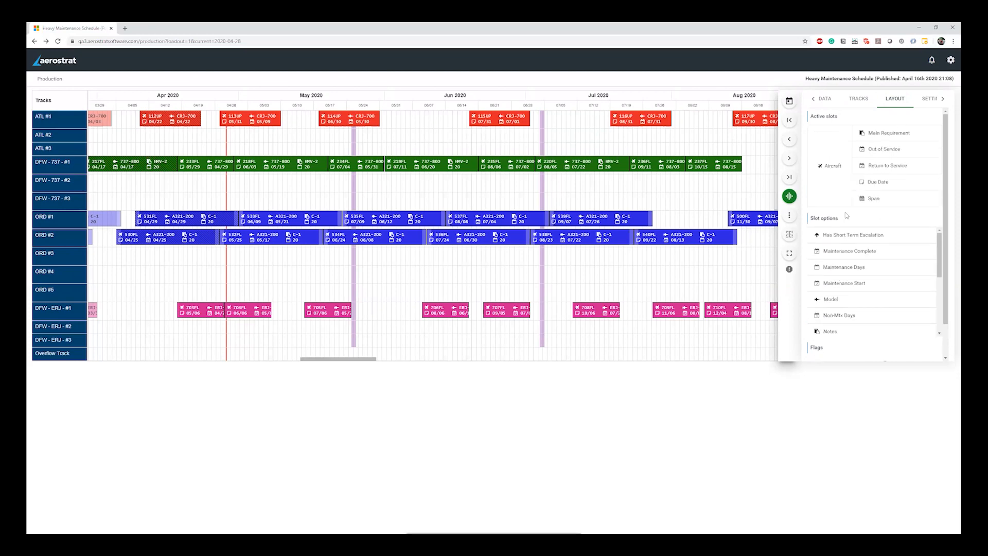
scroll(846, 212, down, 1)
scroll(845, 210, up, 1)
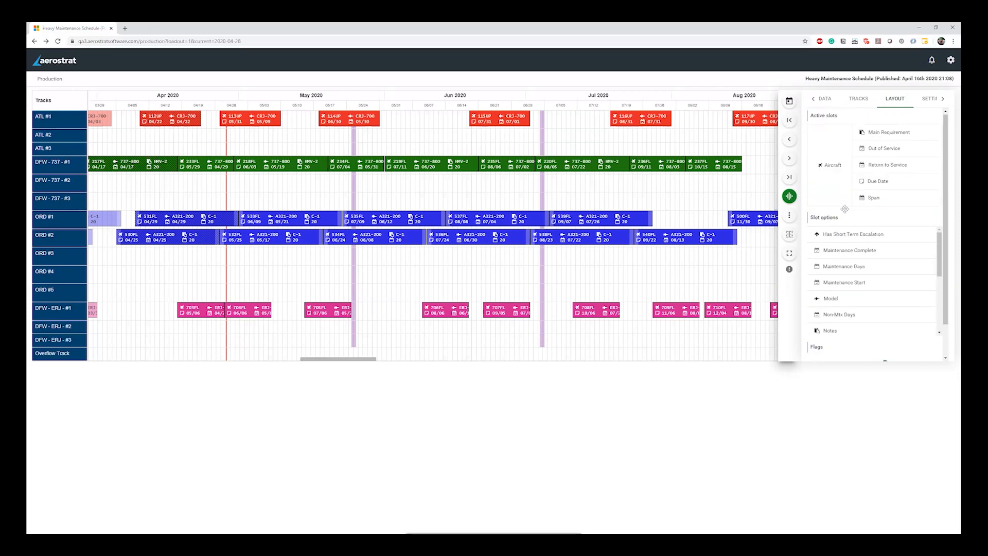
- Replace Span and Due Date in the hovercard's active slots with Maintenance Complete and Maintenance Start
click(840, 252)
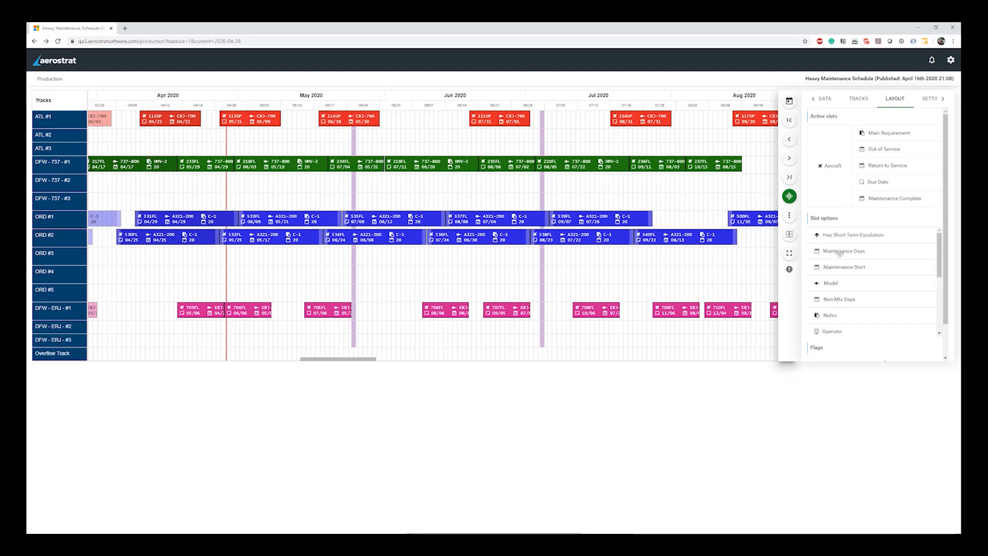
click(840, 267)
scroll(827, 298, down, 3)
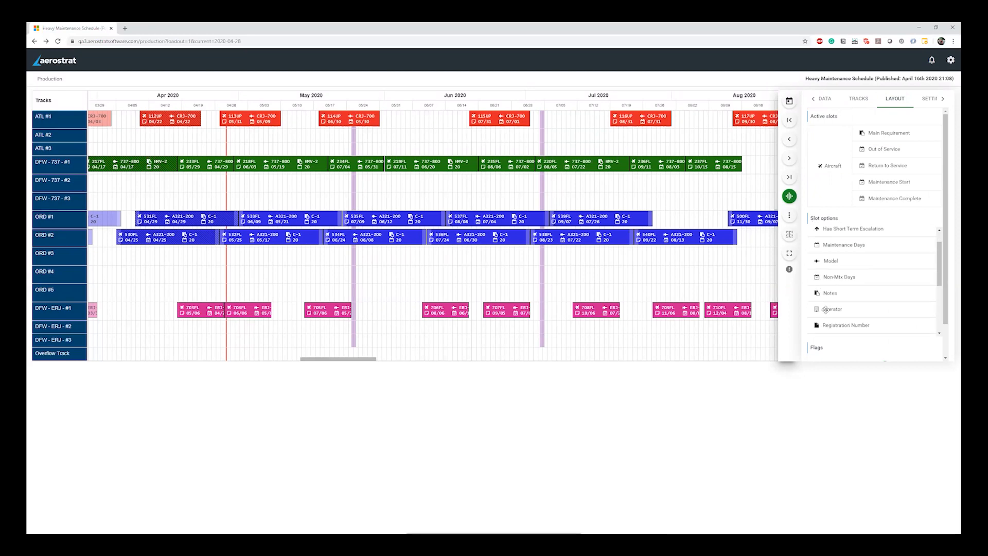
- Toggle the Hide Icons flag on and off, and the Hide Year flag off and back on
scroll(826, 310, down, 5)
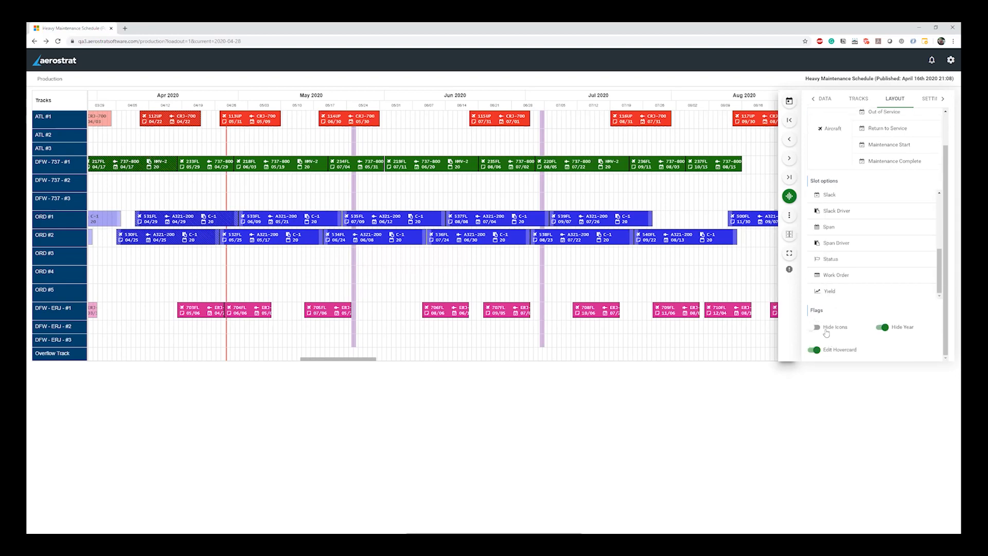
click(826, 330)
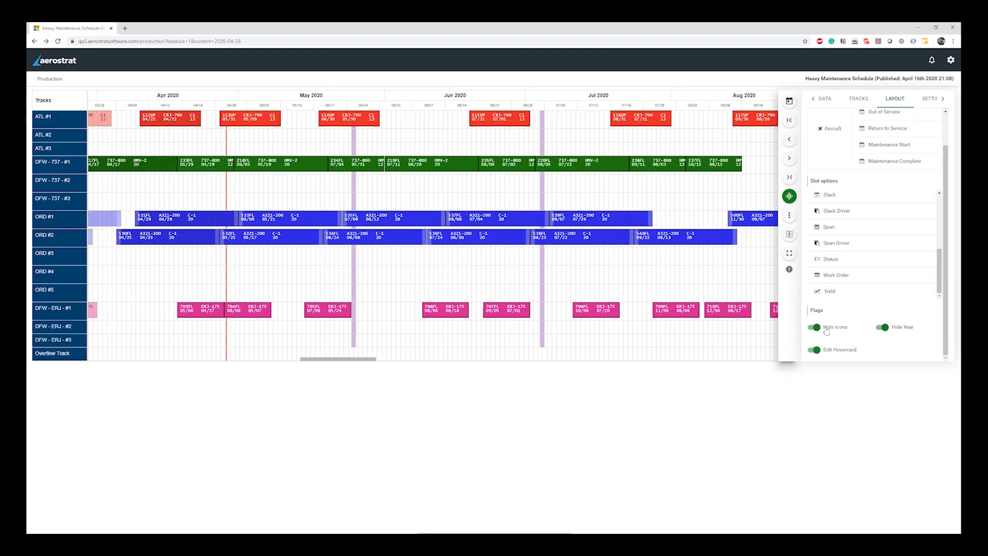
click(827, 330)
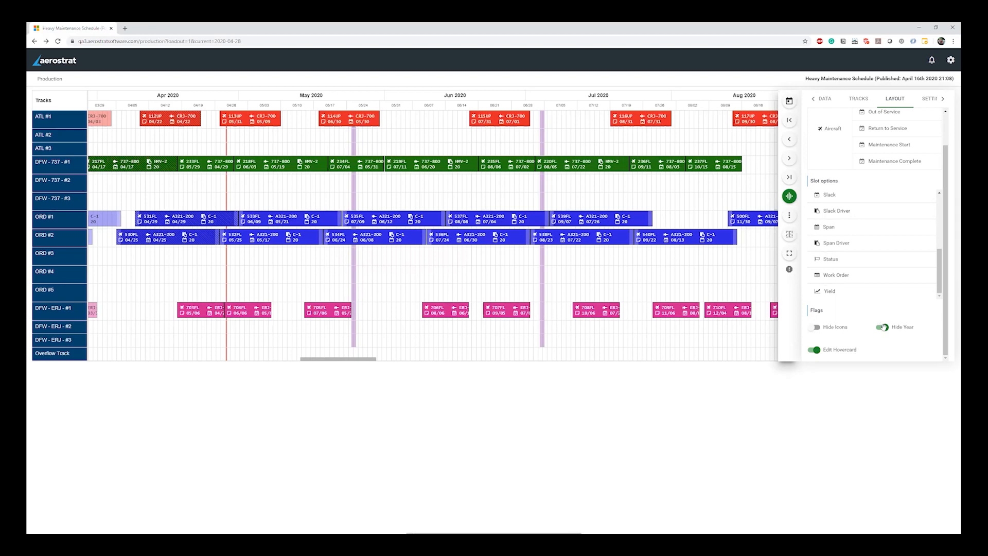
click(883, 327)
click(883, 327)
- Set the schedule's font size to 20 and the event height to 60 in the scaling settings
click(929, 105)
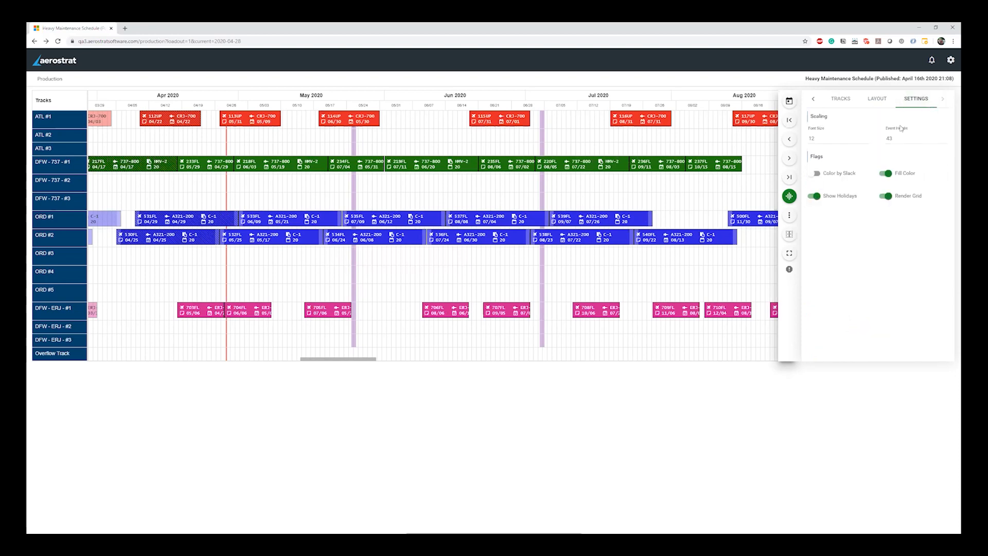
drag(829, 139, 771, 141)
text(2)
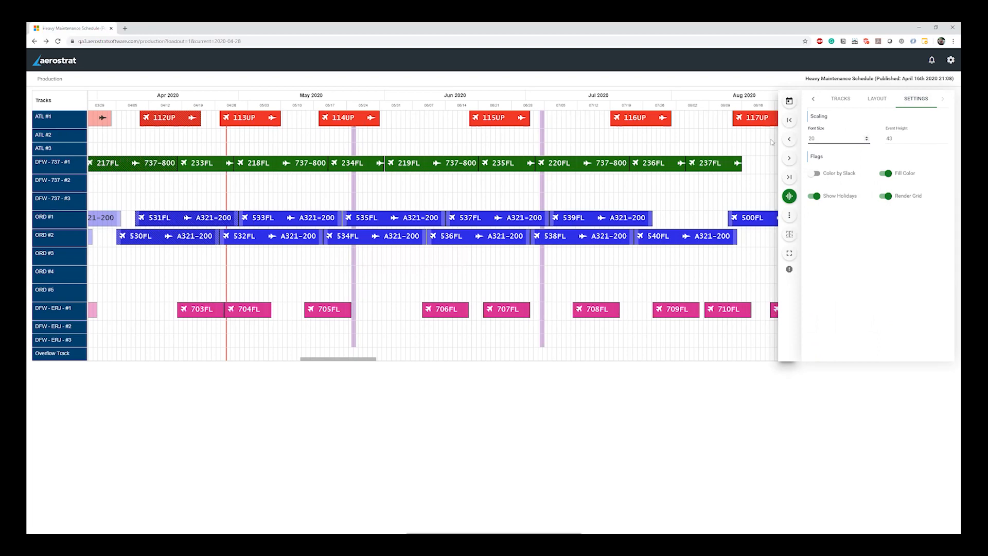
double_click(902, 137)
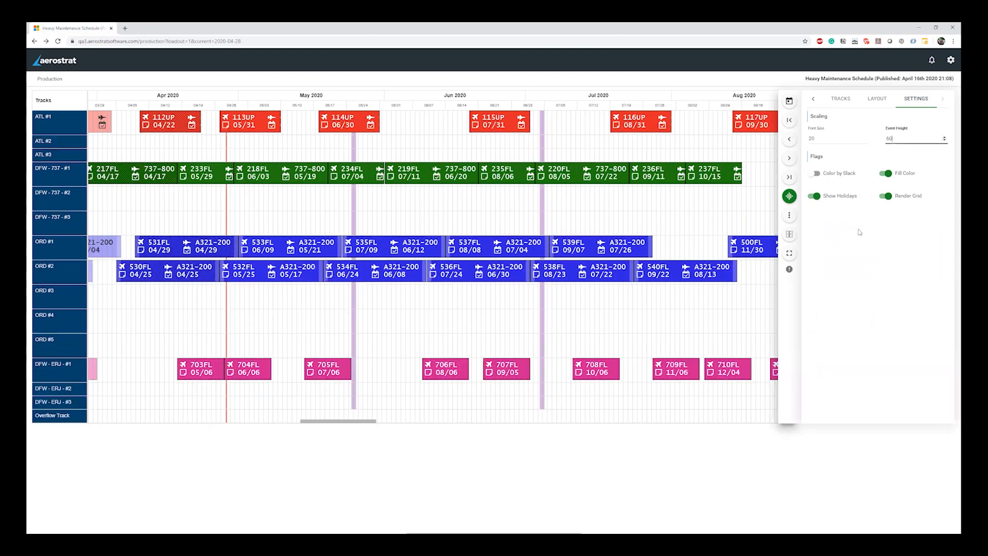
- Turn on Color by Slack and review the event colors across earlier and later months
click(830, 177)
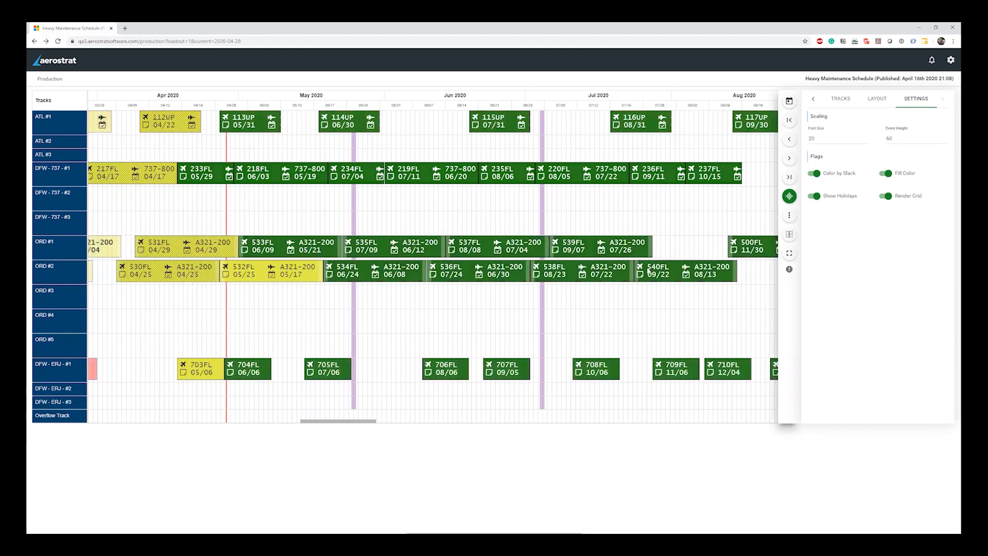
scroll(406, 308, left, 3)
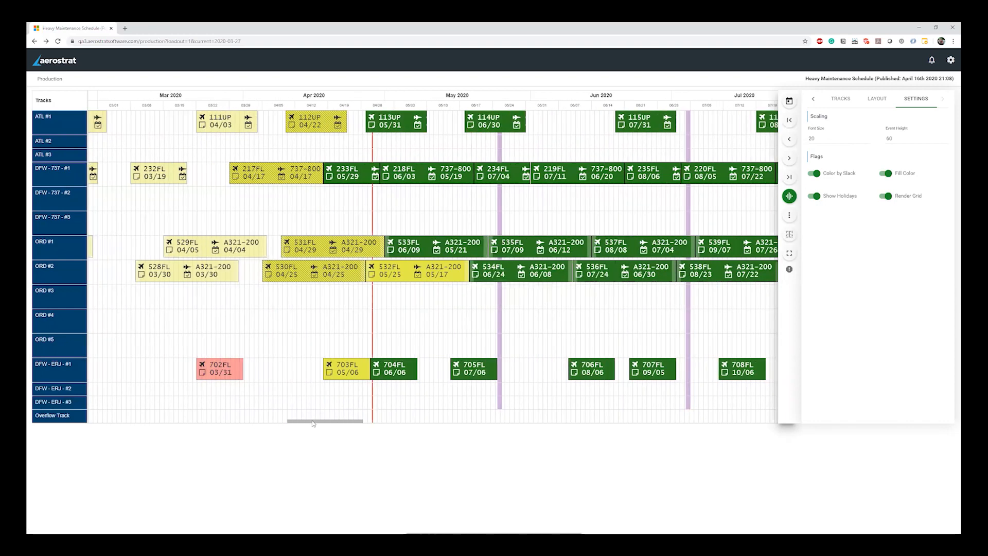
drag(323, 422, 350, 423)
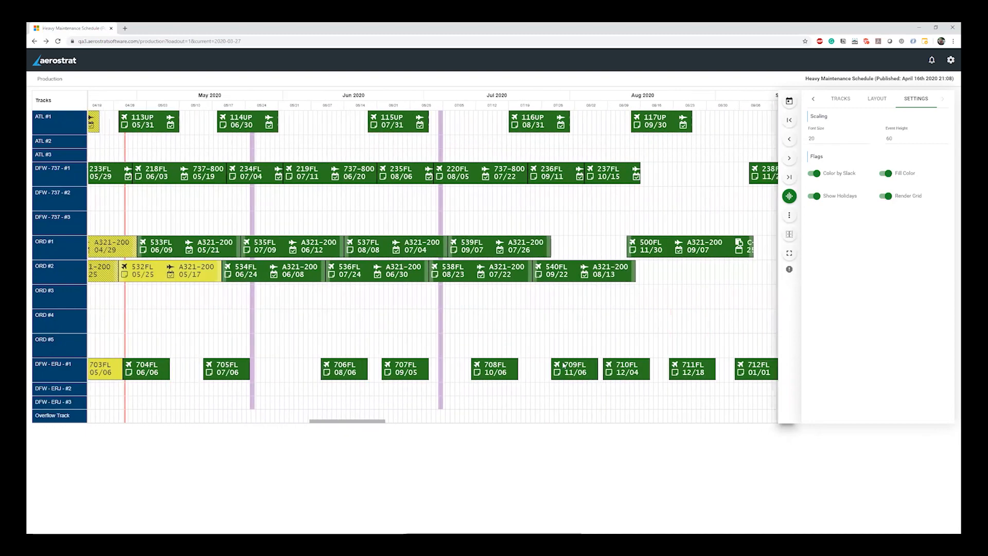
- Turn Fill Color off, review the outlined events, and turn it back on
click(886, 173)
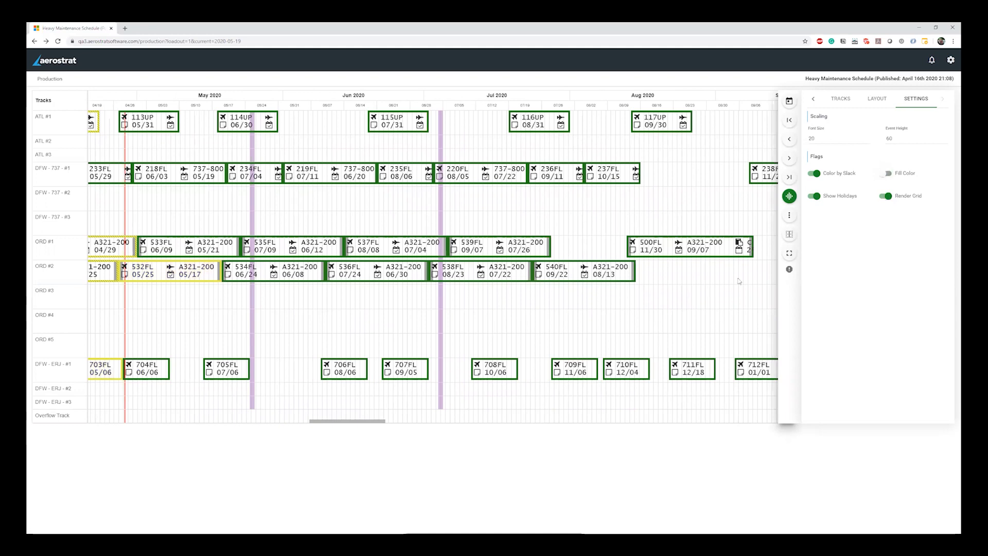
mouse_move(361, 424)
mouse_down()
mouse_move(324, 424)
mouse_move(354, 424)
mouse_up()
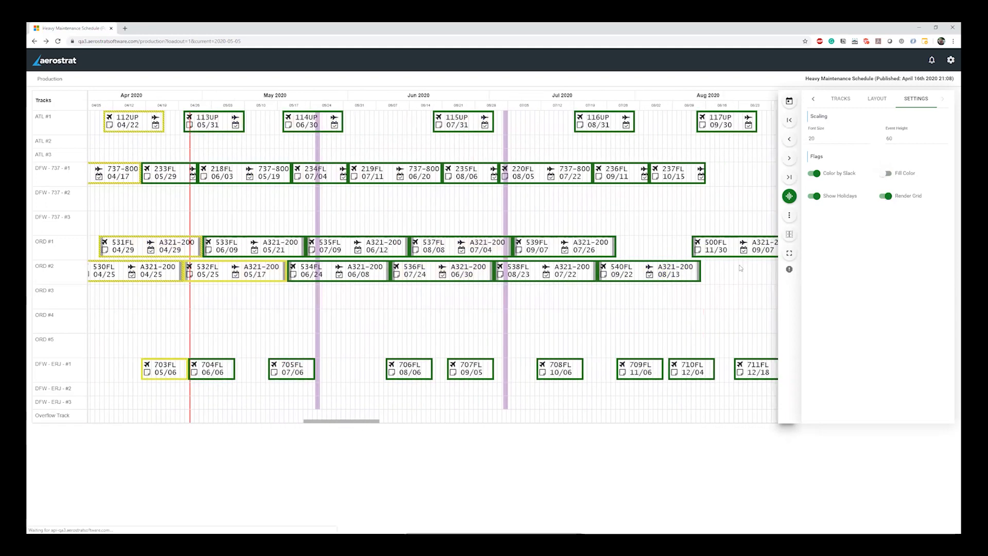
click(887, 173)
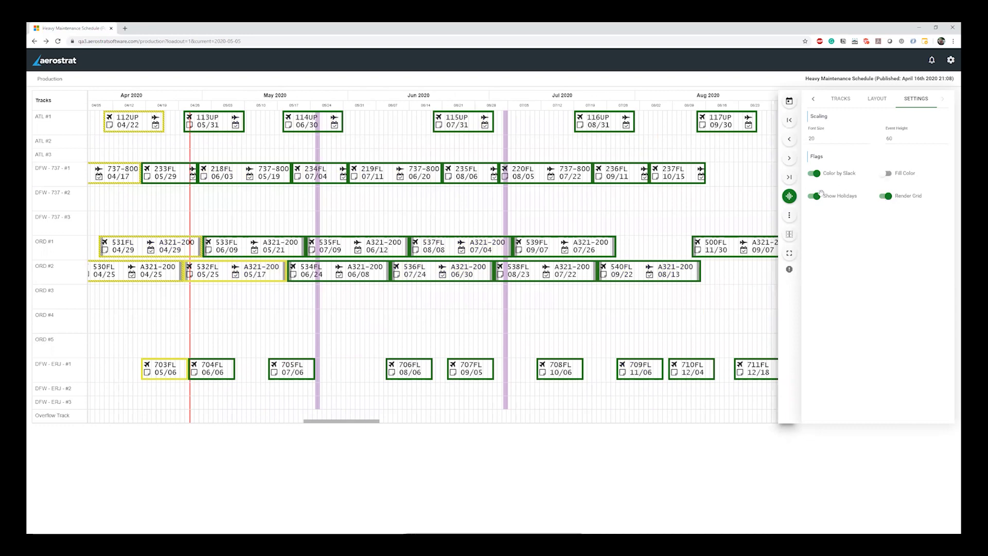
- Toggle the Show Holidays and Render Grid flags off and back on
click(815, 196)
click(816, 196)
click(815, 196)
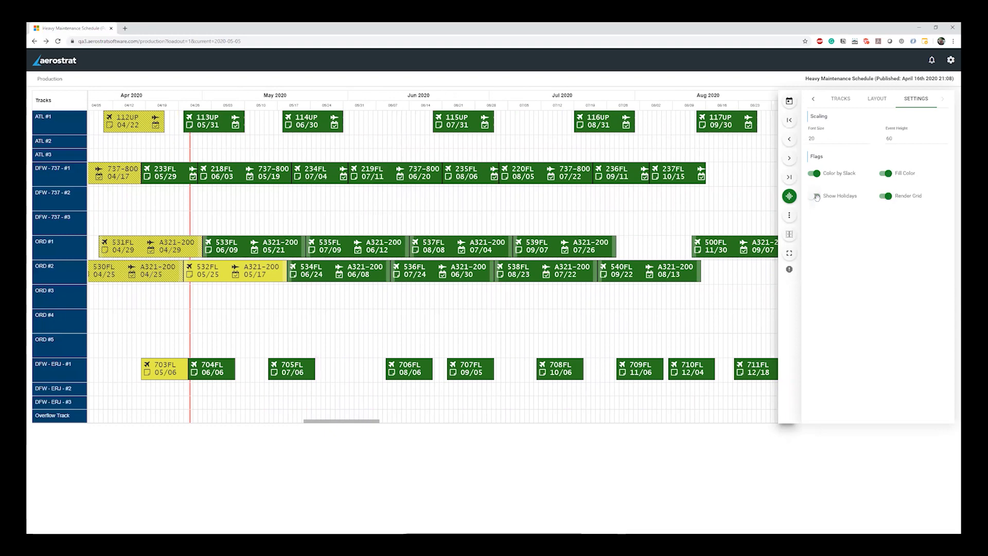
click(816, 196)
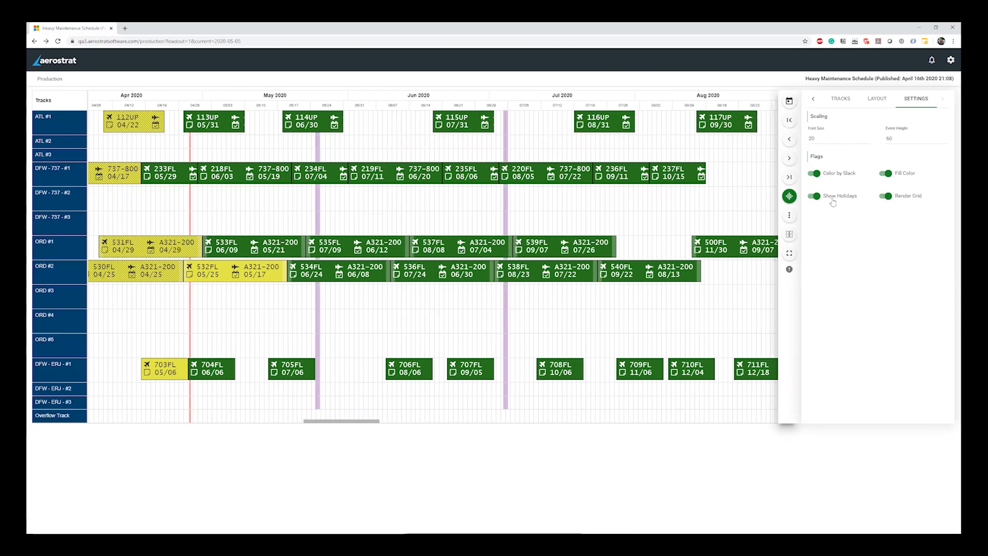
click(884, 196)
click(884, 196)
click(884, 196)
click(884, 196)
click(884, 197)
click(884, 197)
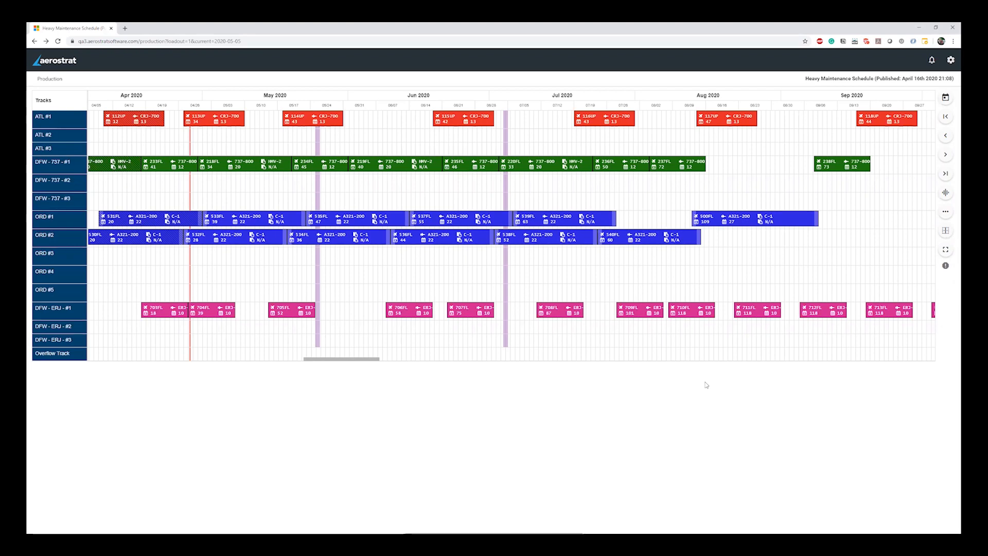
- Add a vertical date marker to the schedule at 05/01/2020
click(944, 235)
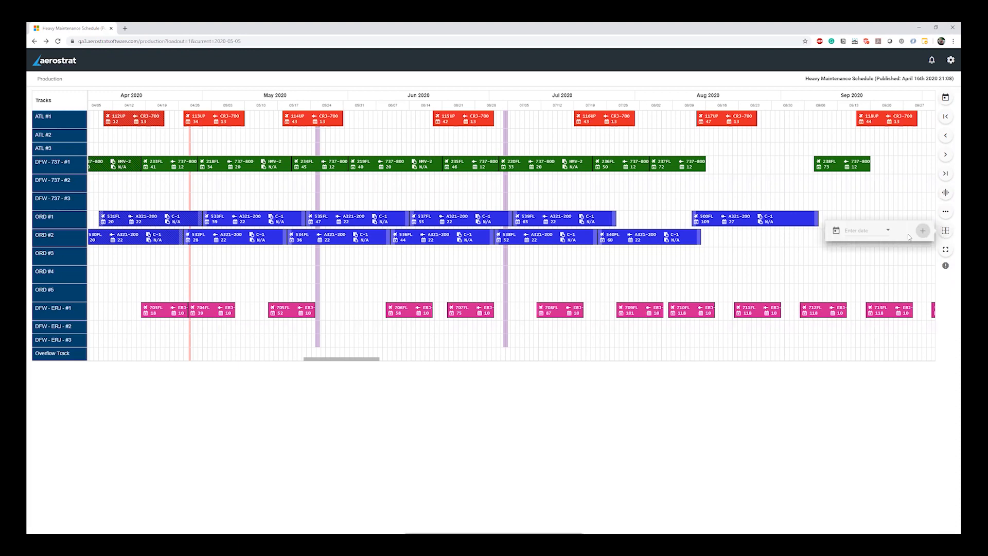
click(834, 232)
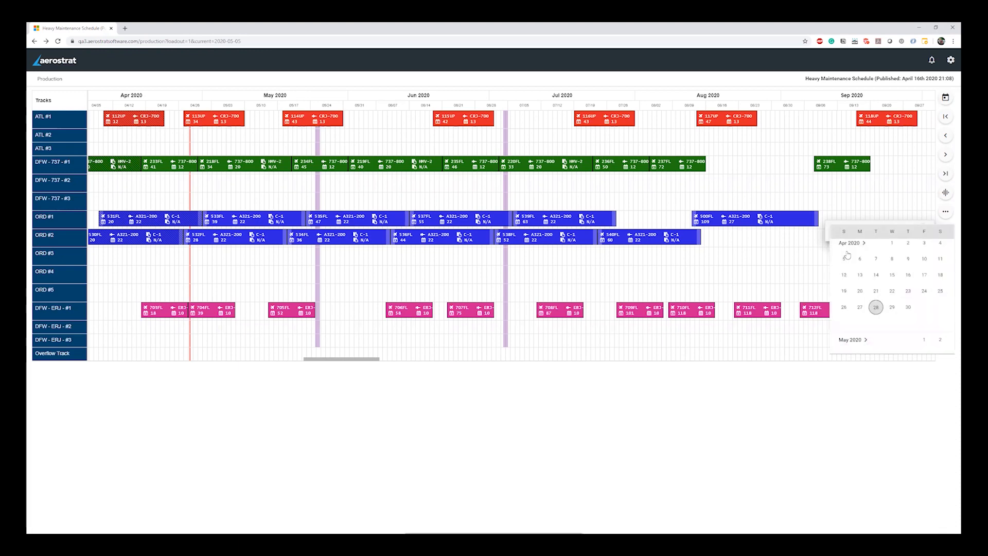
click(924, 343)
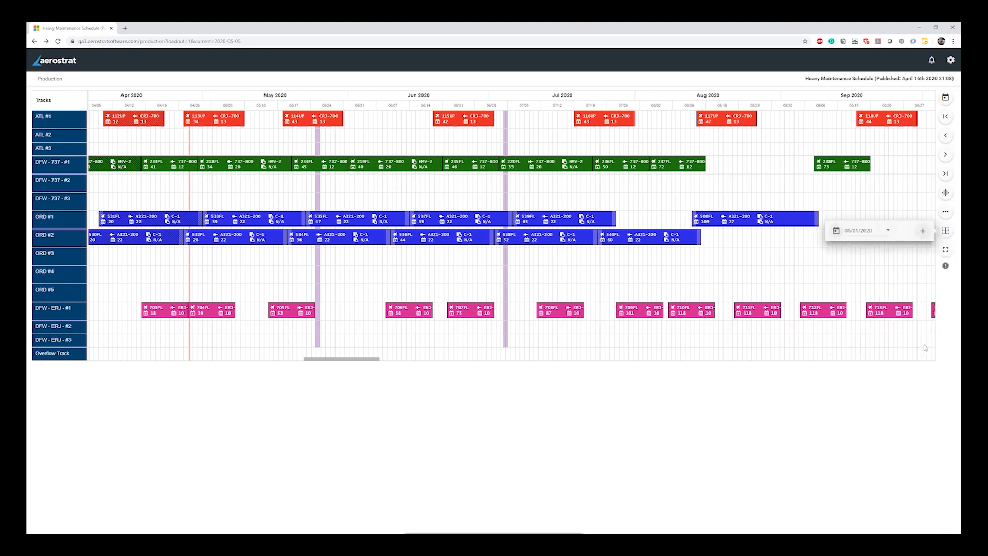
click(922, 232)
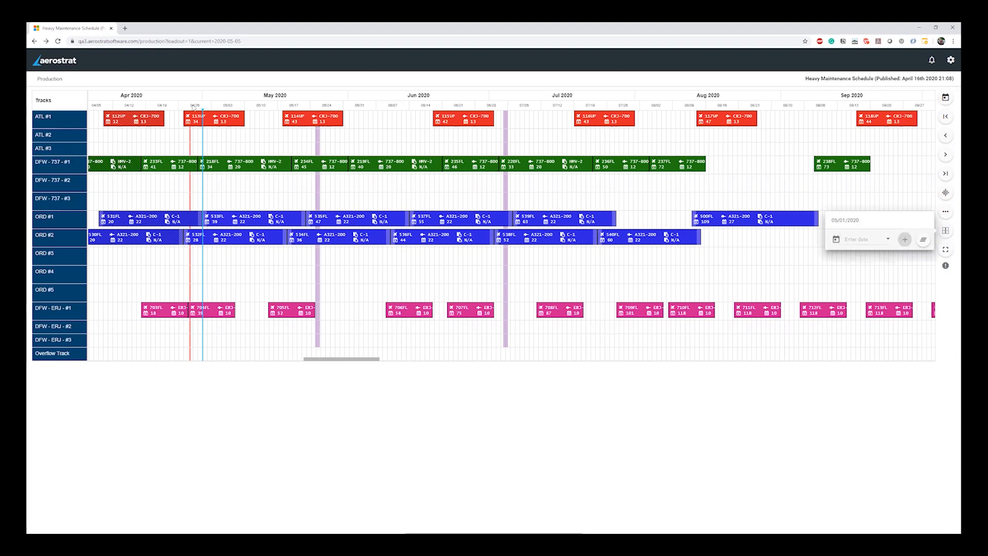
- Add a second date marker at 06/01/2020 and move it along the timeline to 05/17/2020
click(836, 239)
scroll(859, 289, down, 5)
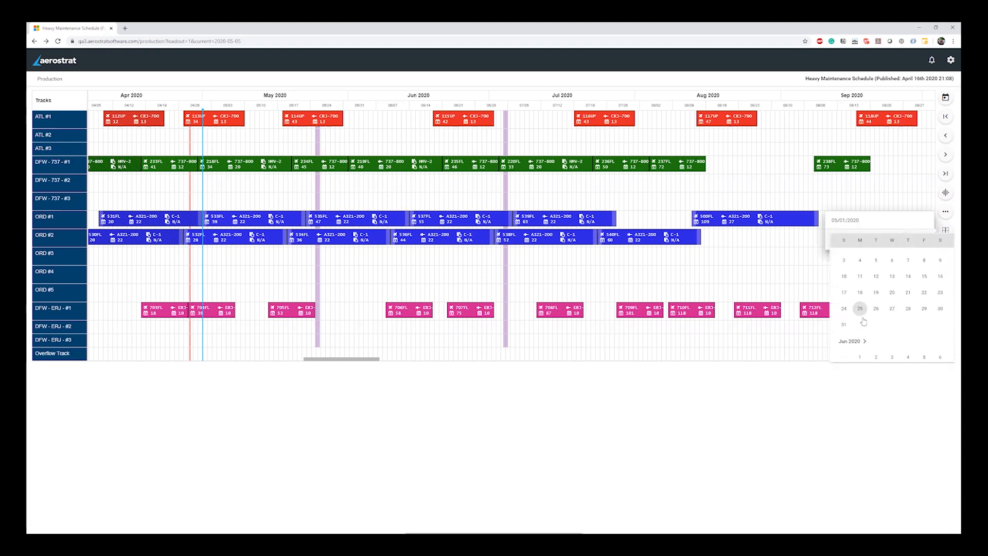
click(860, 308)
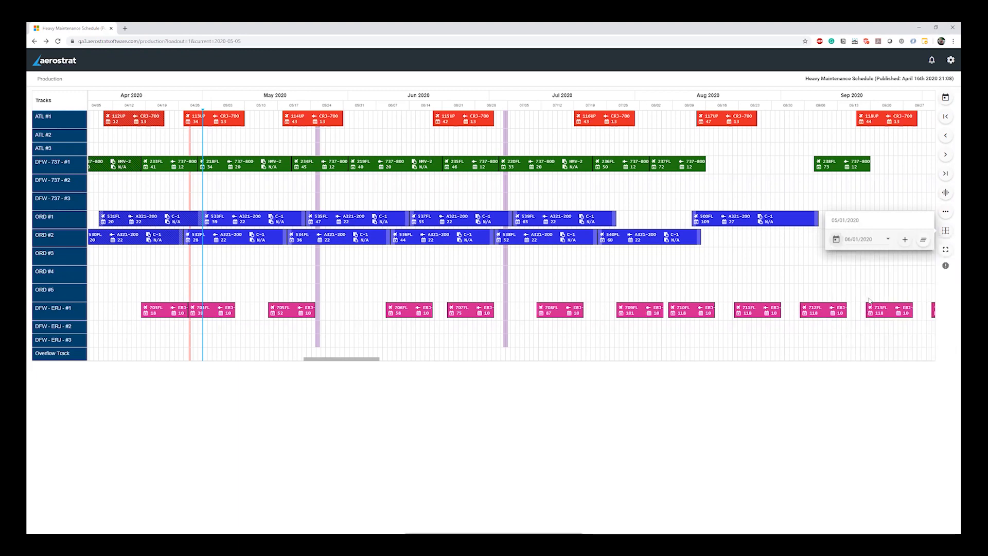
click(905, 240)
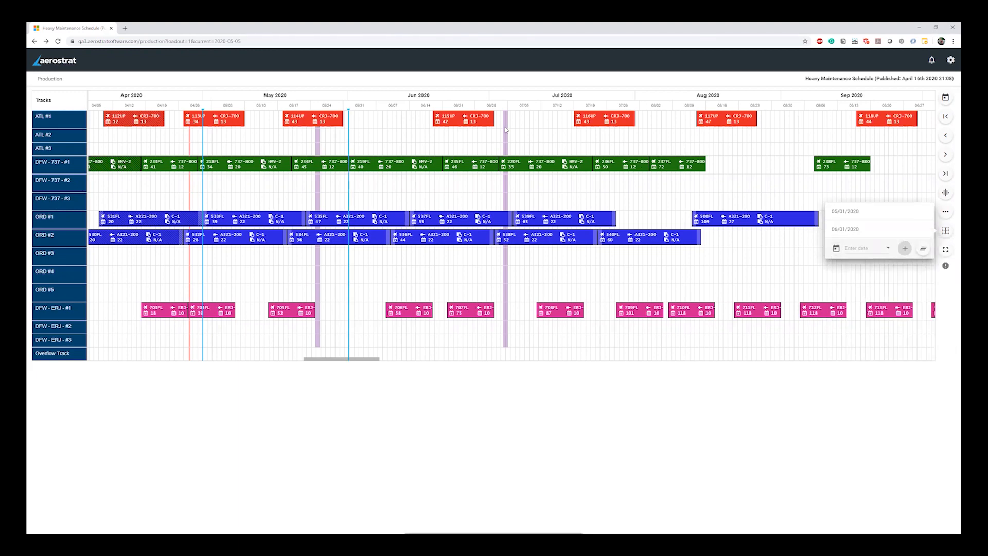
drag(349, 109, 280, 112)
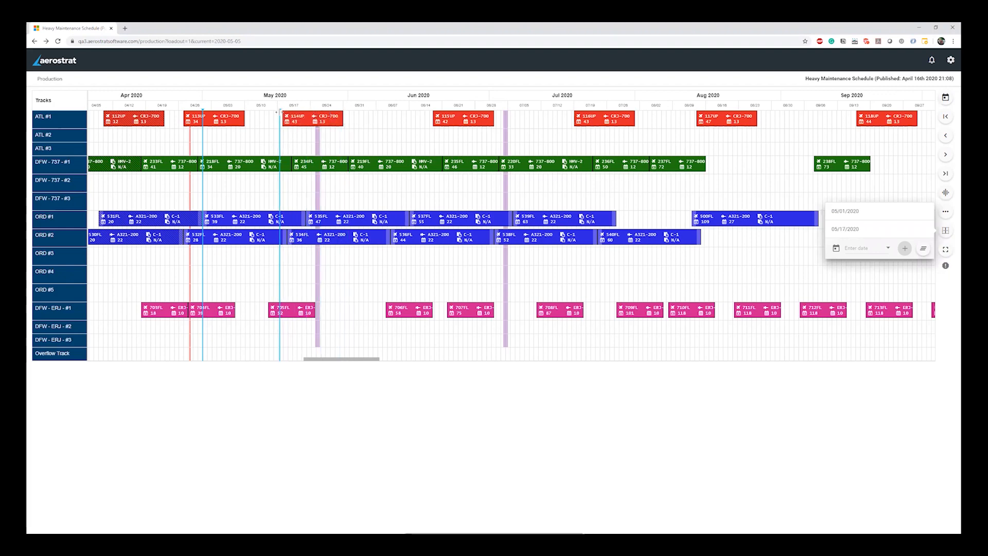
- Delete the 05/17/2020 date marker and clear all remaining markers from the schedule
mouse_move(924, 233)
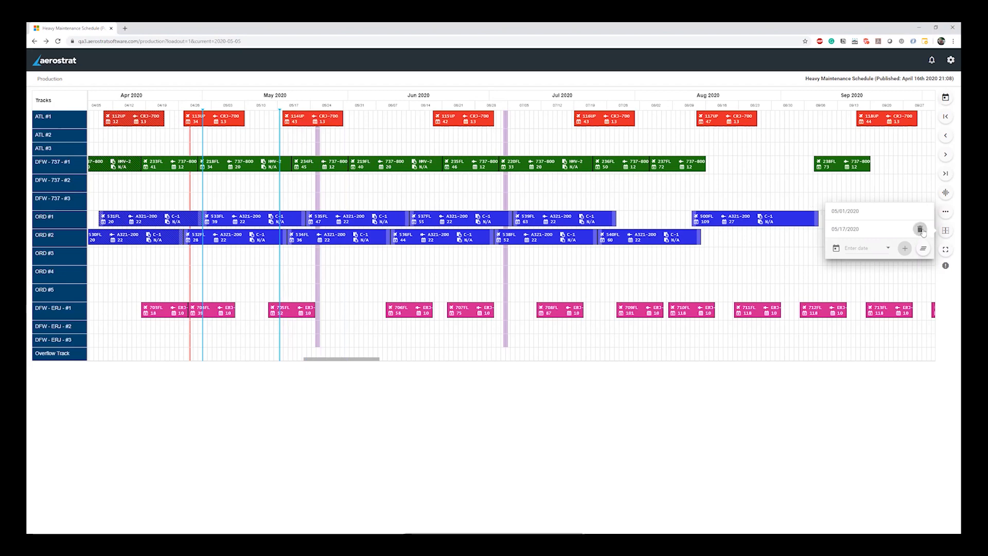
click(921, 229)
mouse_move(922, 224)
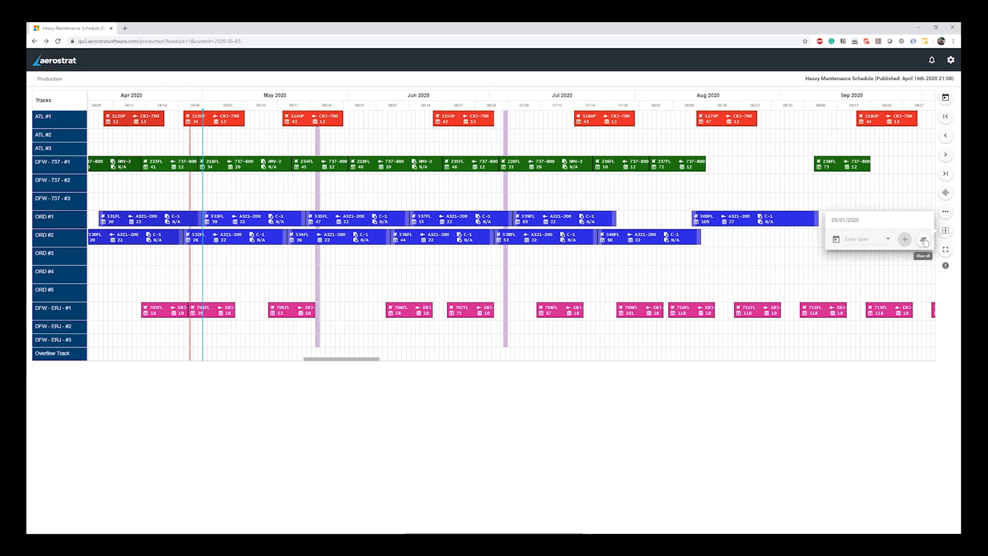
click(924, 241)
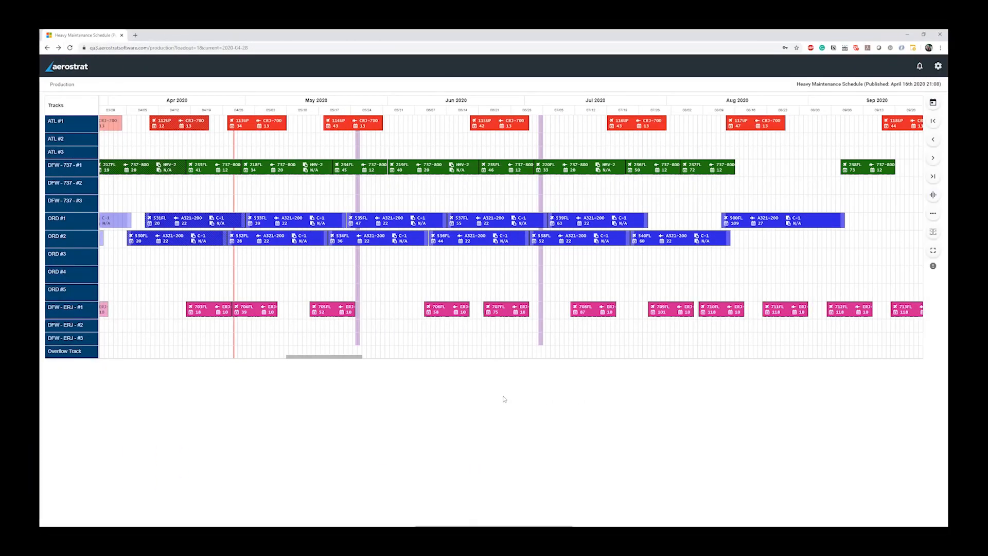
- View the schedule in full screen and return to the normal view
click(933, 251)
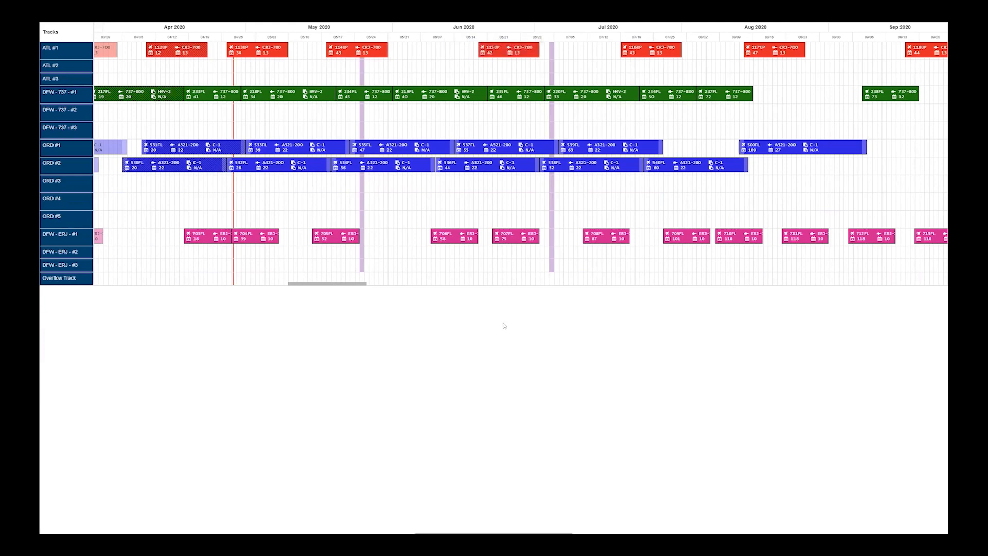
key(Escape)
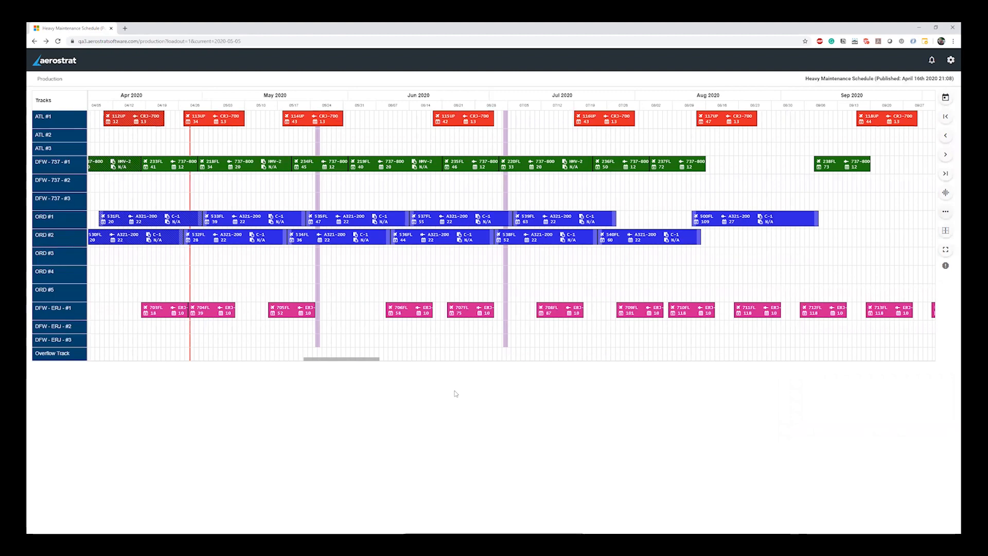
- Save the schedule chart as a PNG image and open the downloaded file
right_click(474, 258)
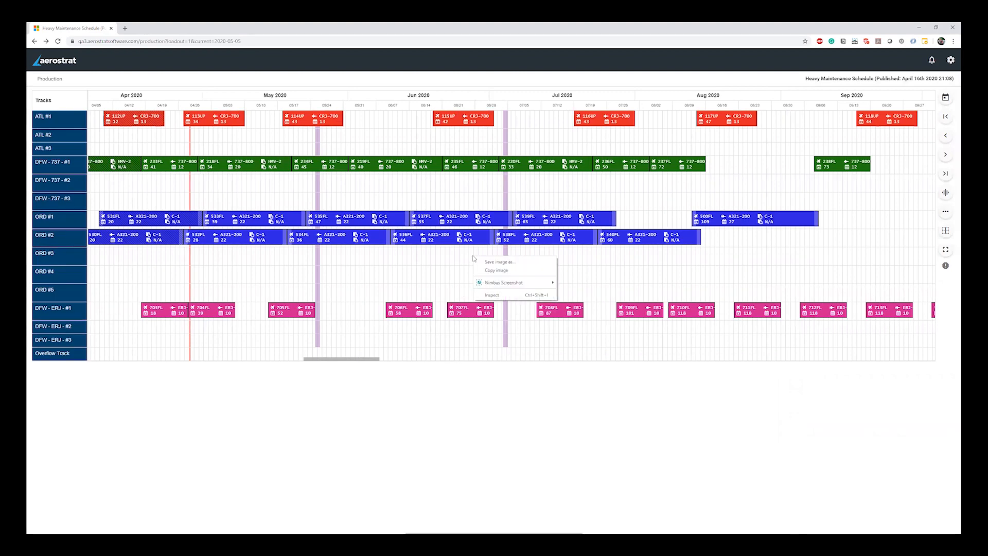
click(494, 262)
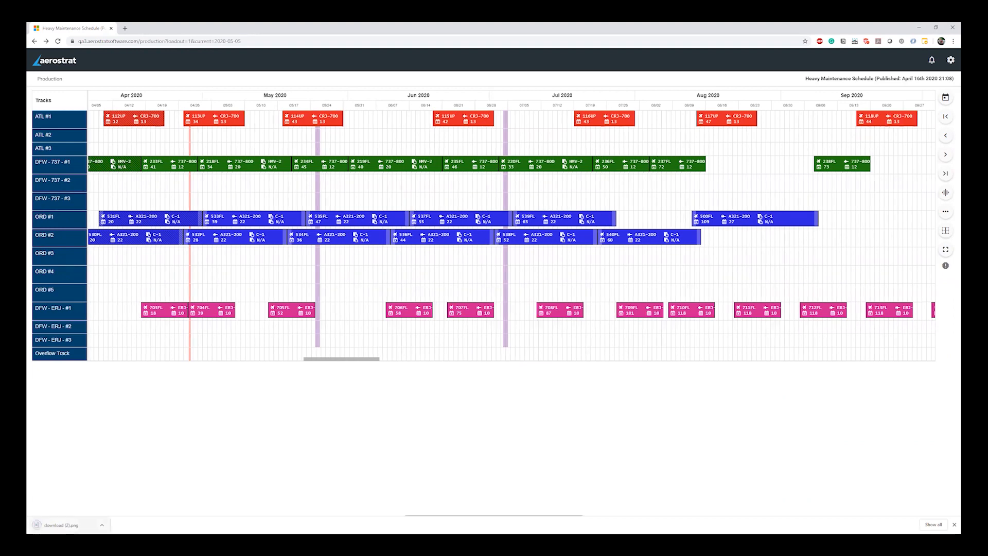
click(62, 525)
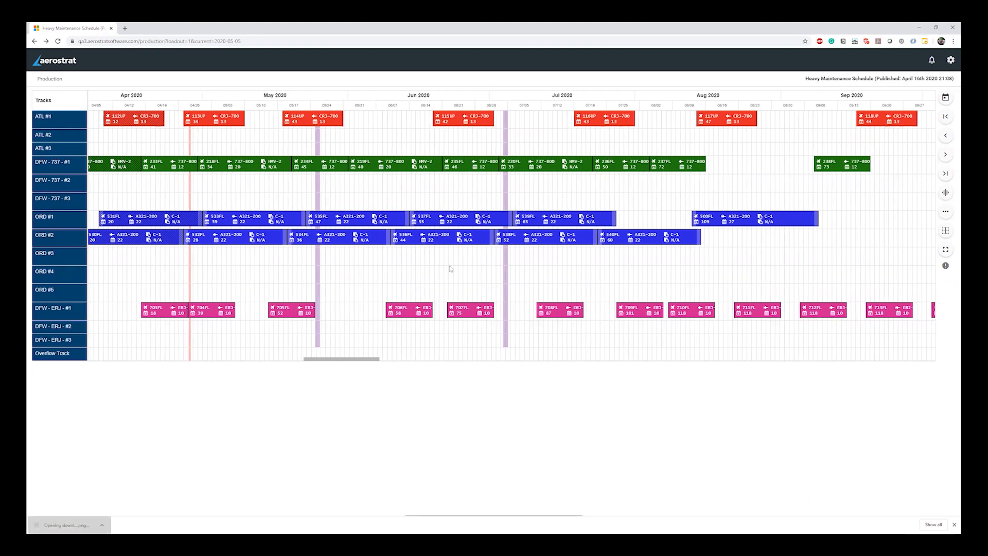
- Copy the schedule chart to the clipboard as an image
right_click(498, 269)
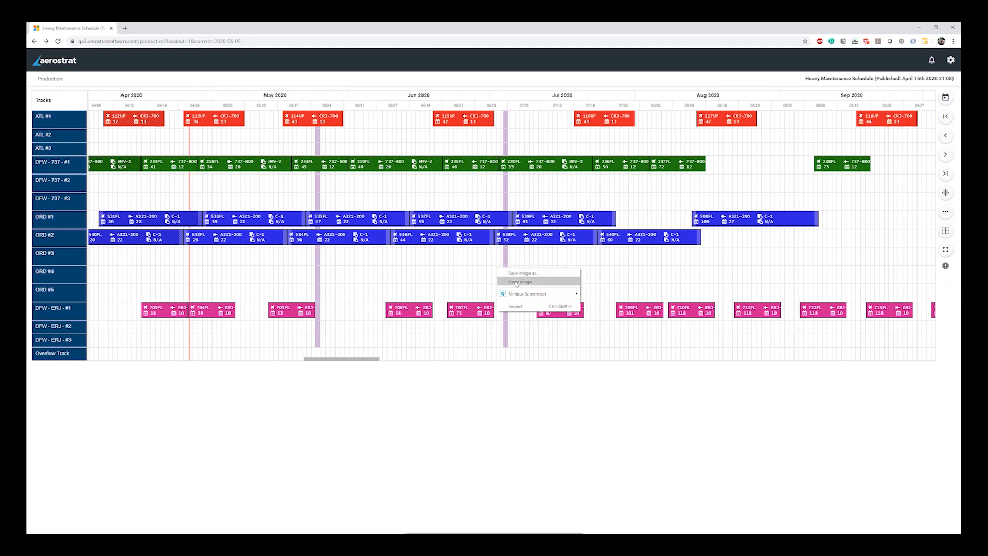
click(516, 282)
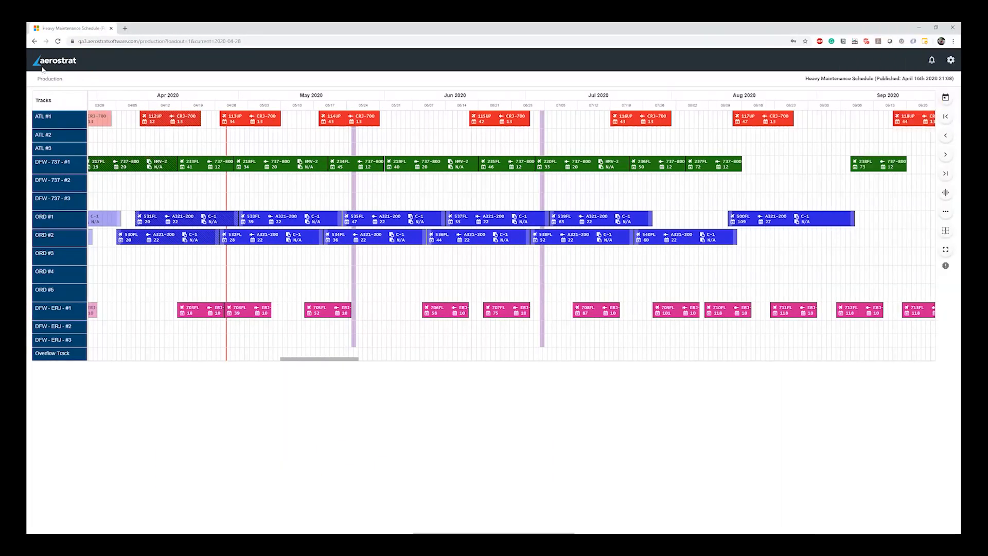
- Generate an export of the scheduled events with start date 04/01/2020 and end date 06/30/2020
click(52, 79)
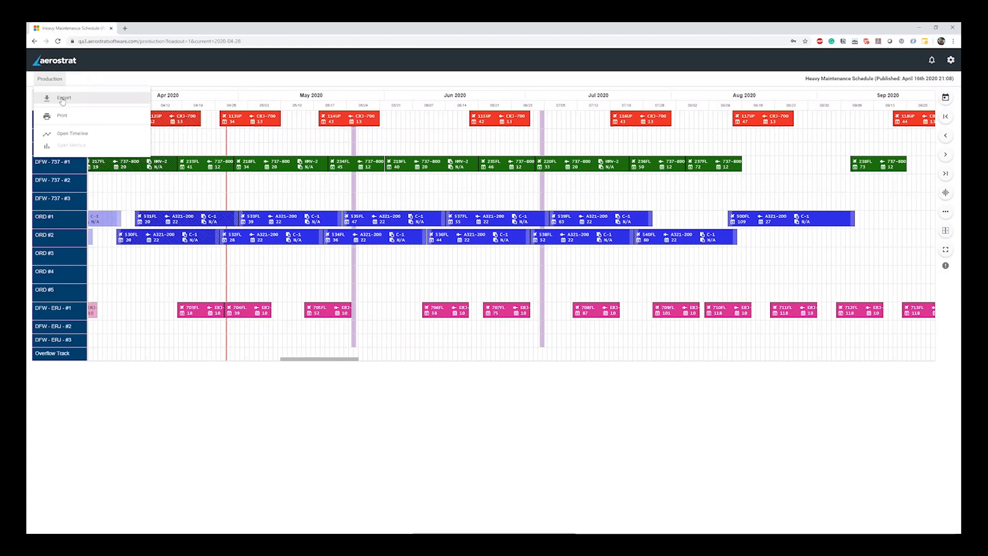
click(63, 98)
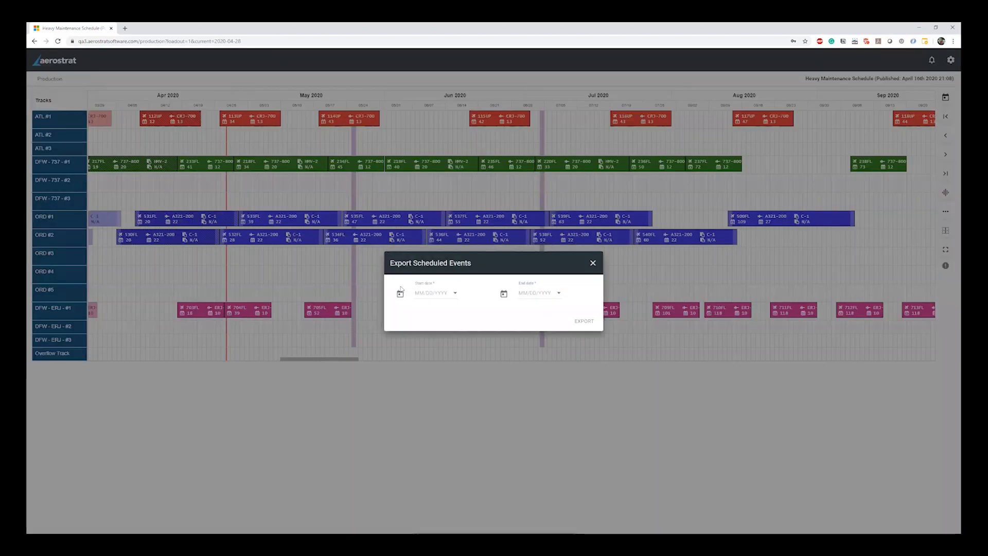
click(401, 291)
click(469, 325)
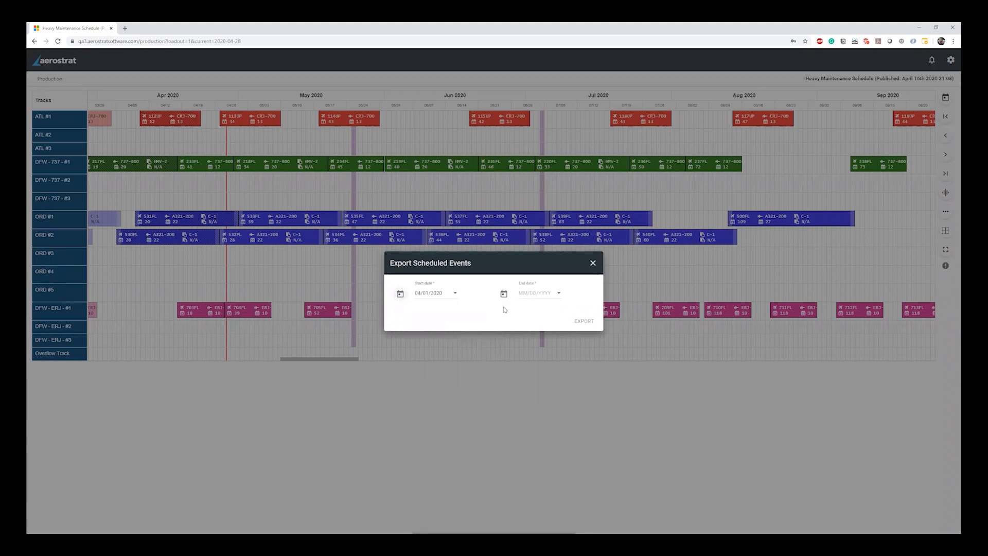
click(504, 294)
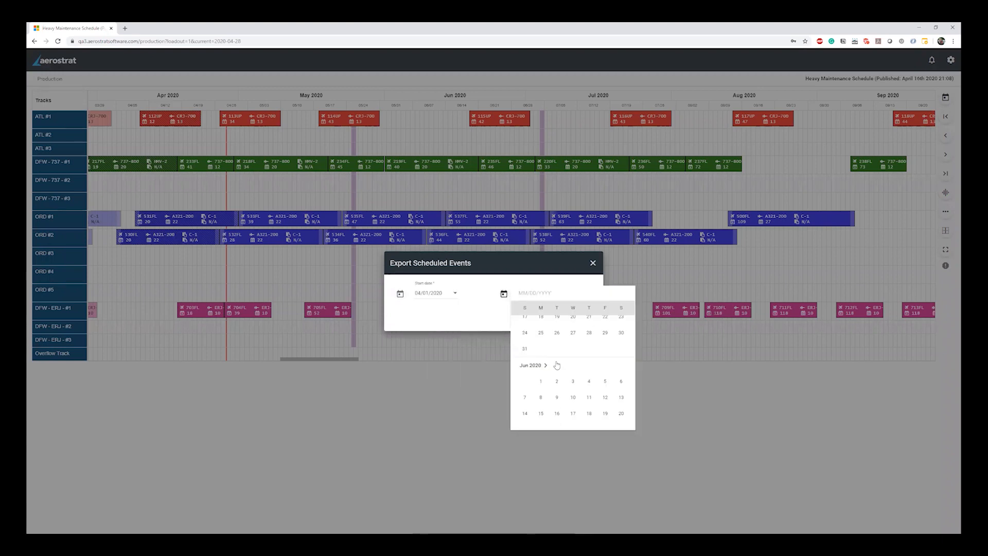
scroll(569, 397, down, 1)
click(558, 409)
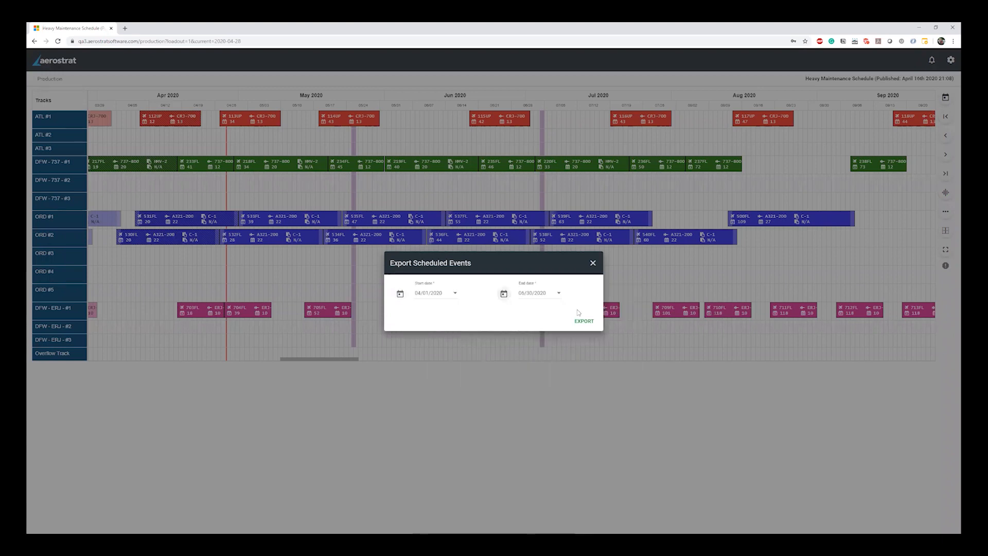
click(584, 321)
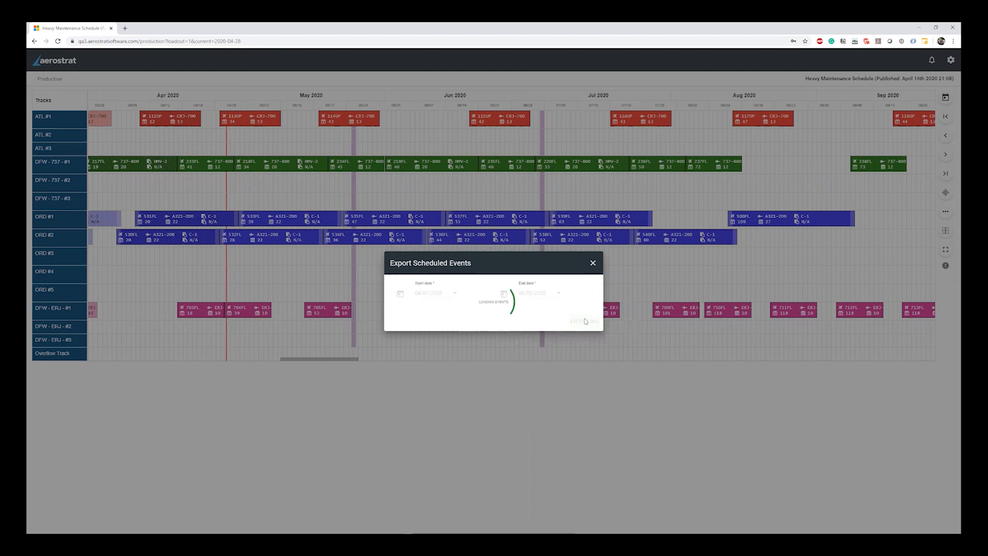
- Download the generated events export and dismiss the export dialog and the browser's download notice
click(585, 329)
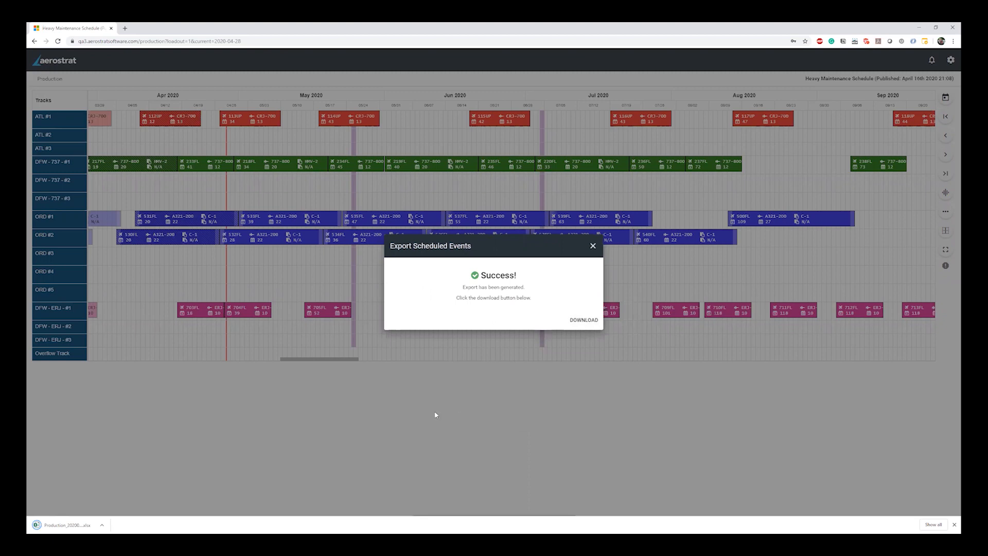
click(593, 246)
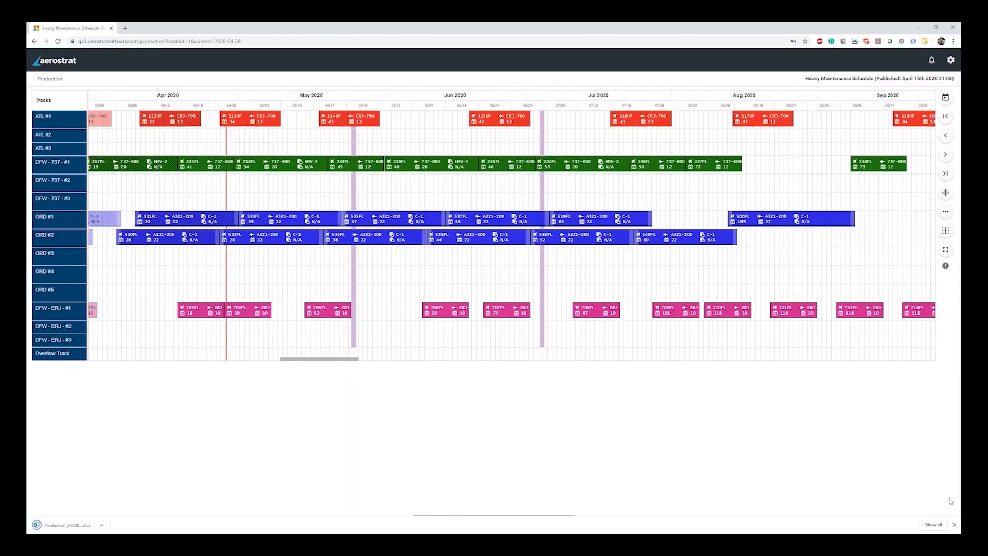
click(955, 524)
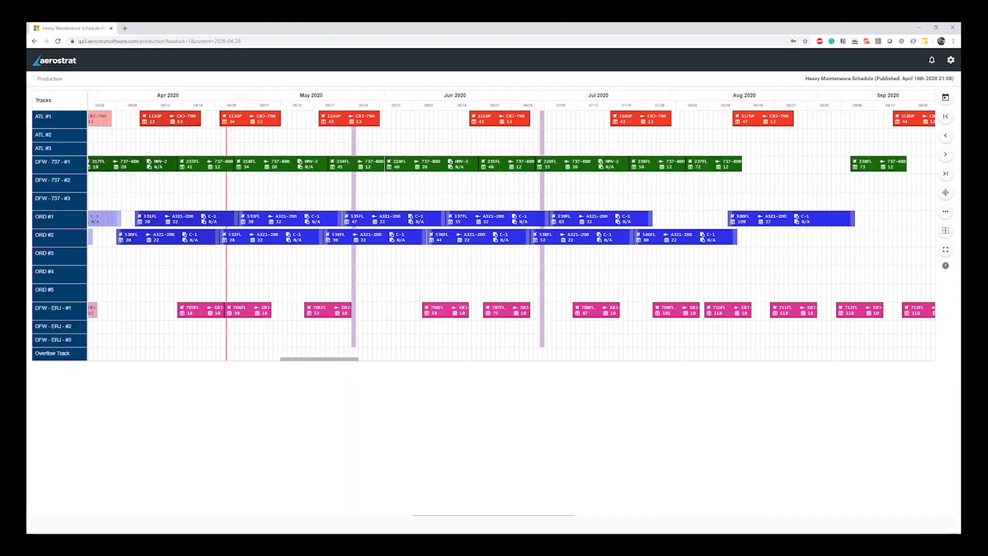
- Preview the schedule printout with Fit to size turned off, and return to the production view without printing
click(58, 84)
click(62, 117)
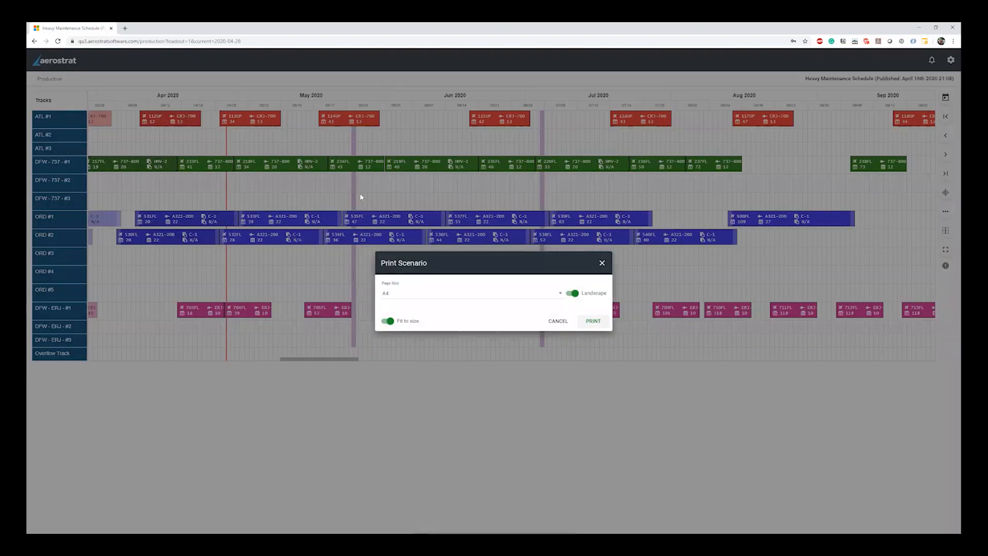
click(390, 320)
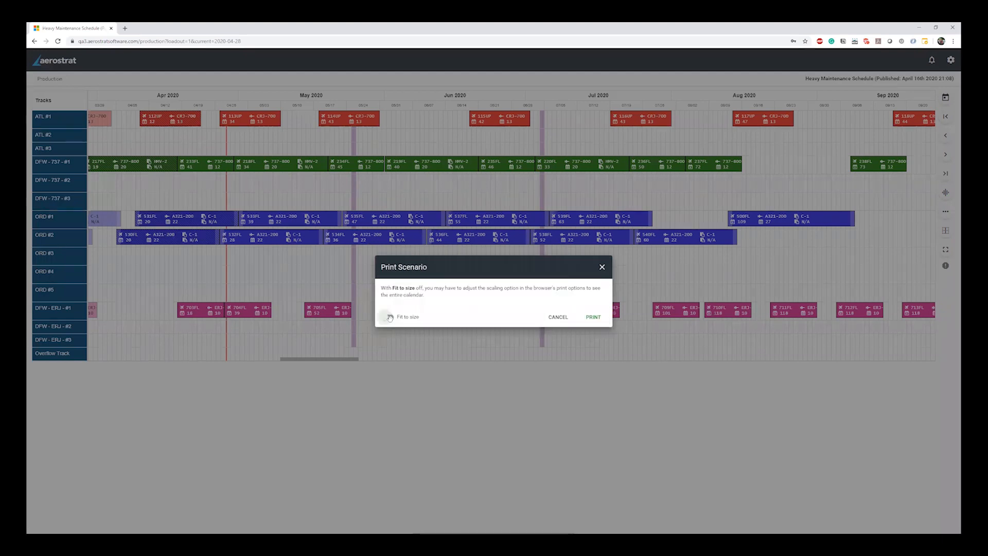
click(592, 317)
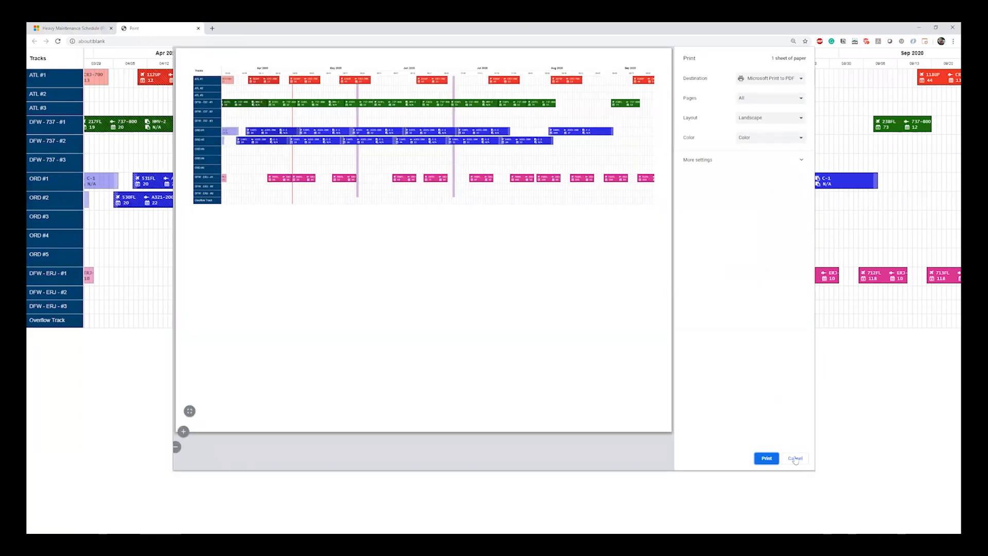
click(795, 458)
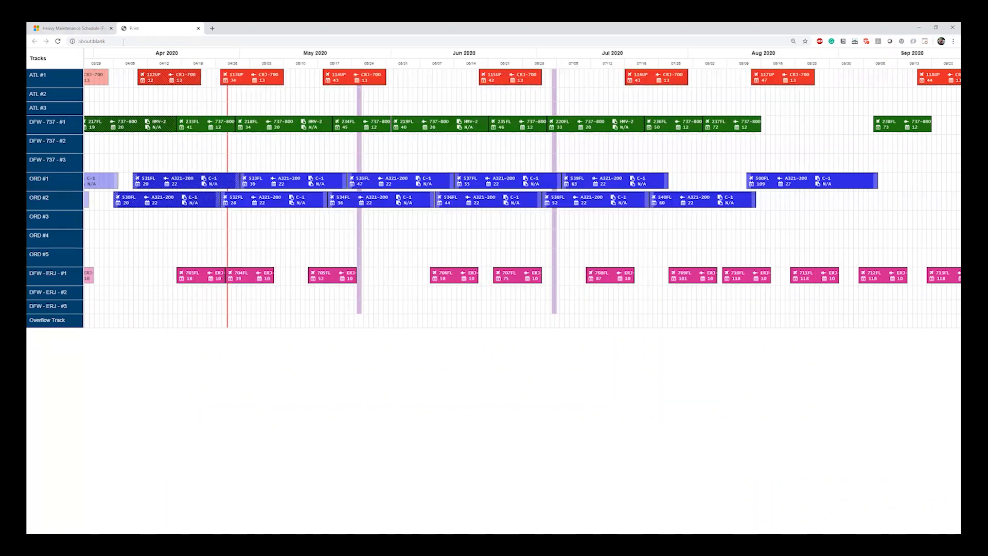
click(198, 28)
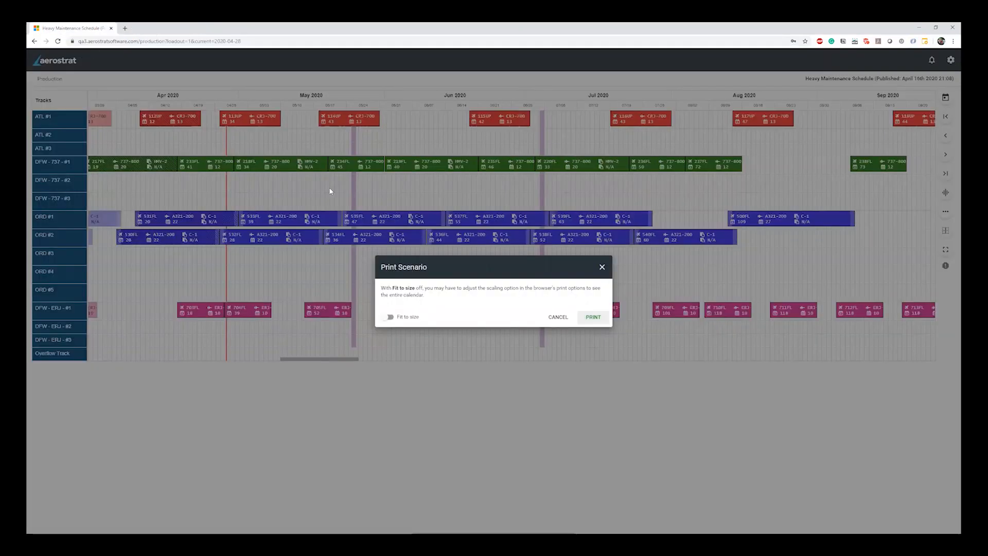
click(602, 267)
- View the aircraft timeline from the production schedule and return to the Heavy Maintenance Schedule
click(49, 79)
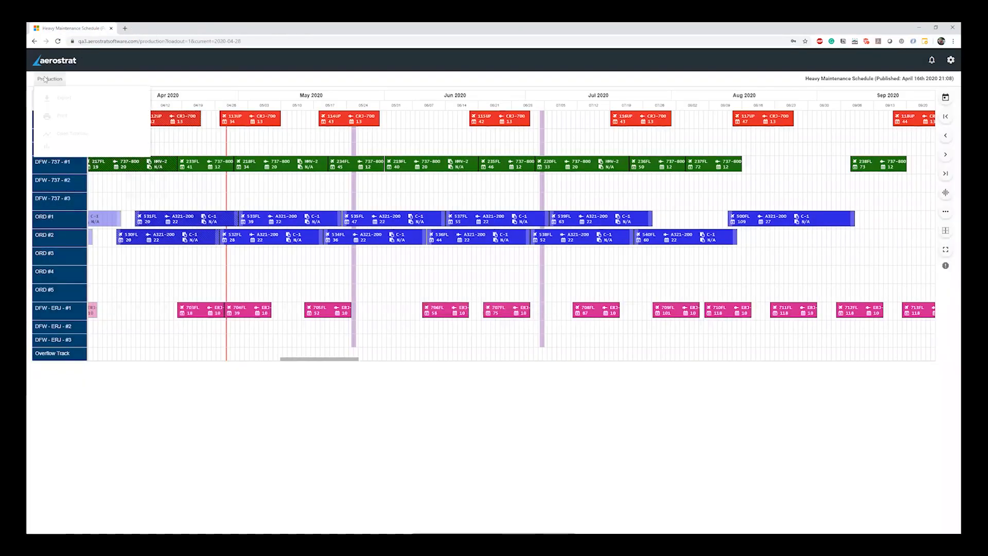
click(73, 137)
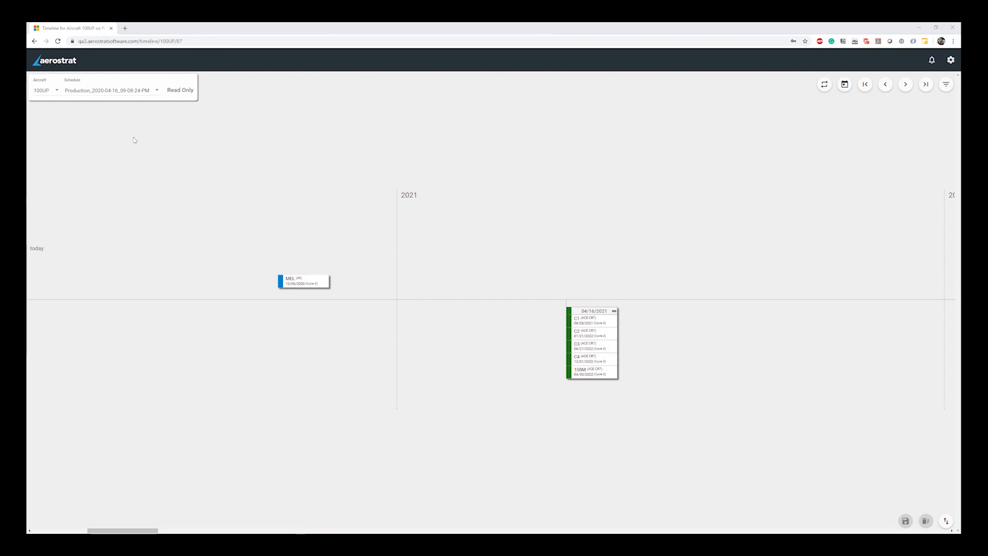
right_click(35, 41)
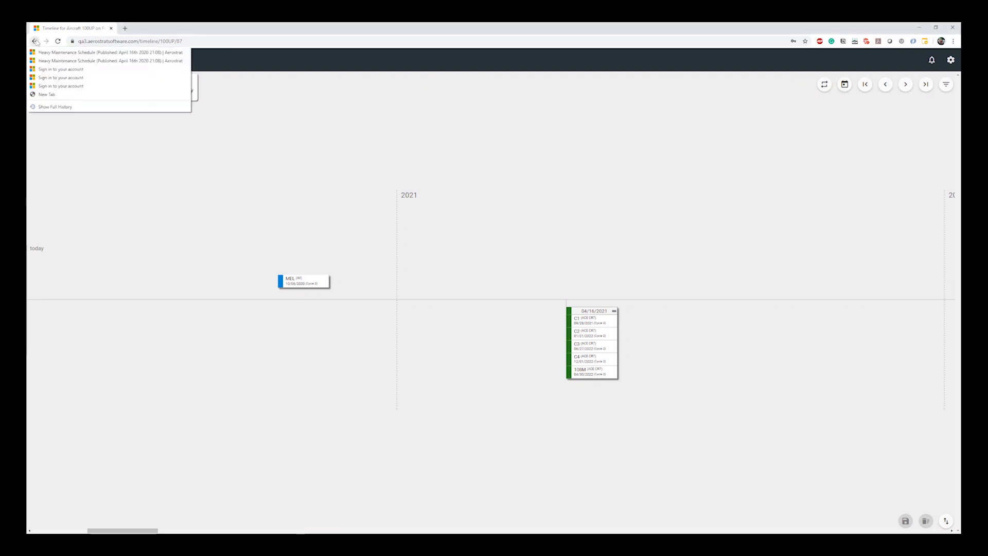
click(102, 53)
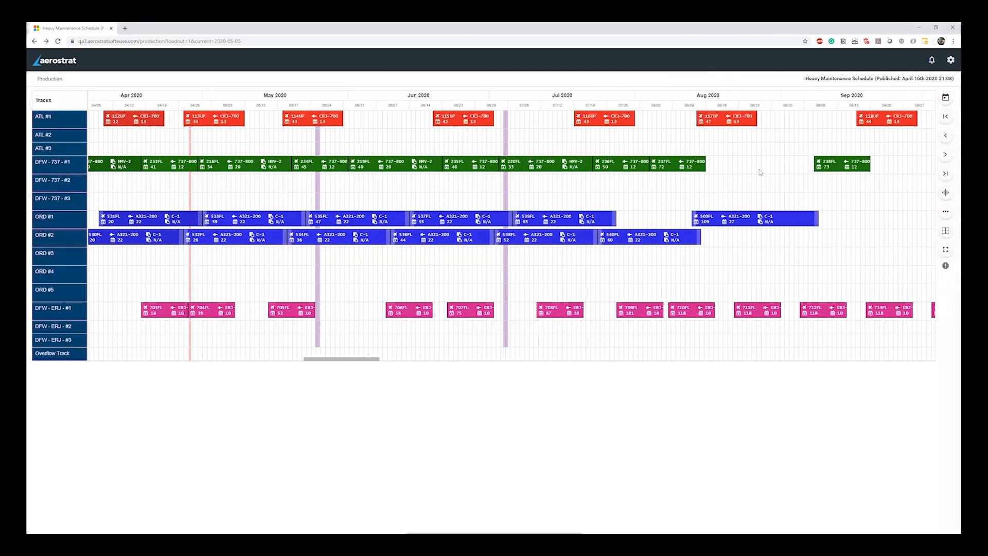
- Open the Aerostrat documentation site's sign-in page and return to the production schedule
click(951, 59)
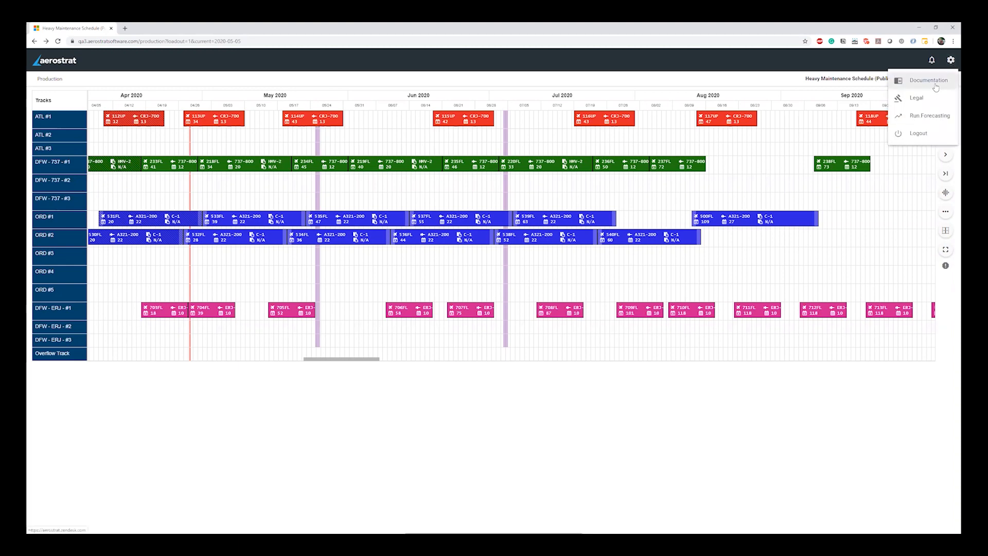
click(936, 88)
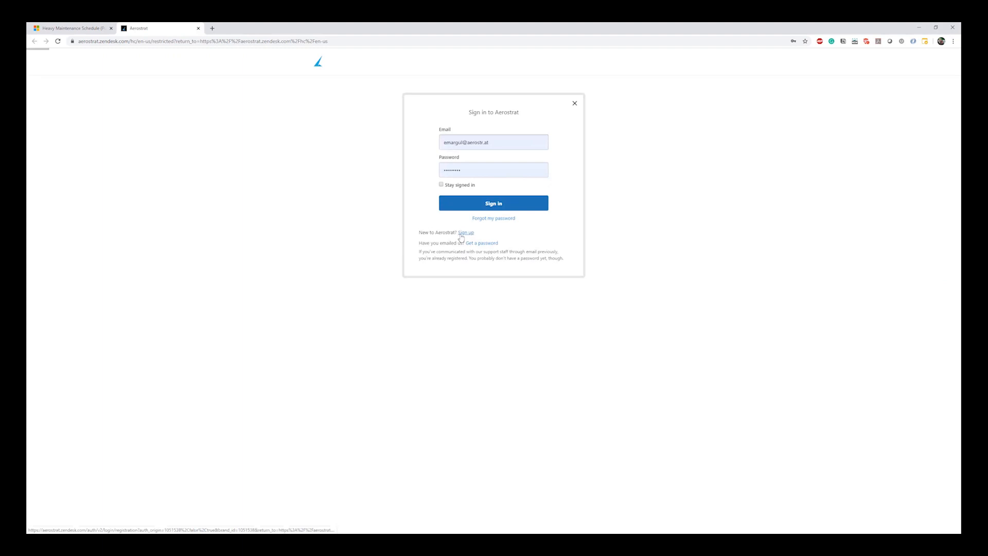
click(198, 29)
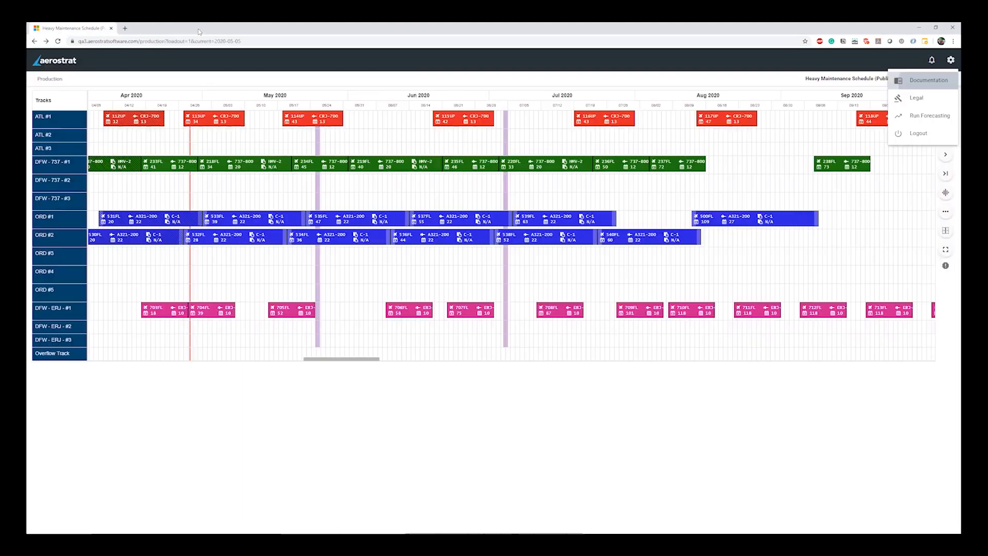